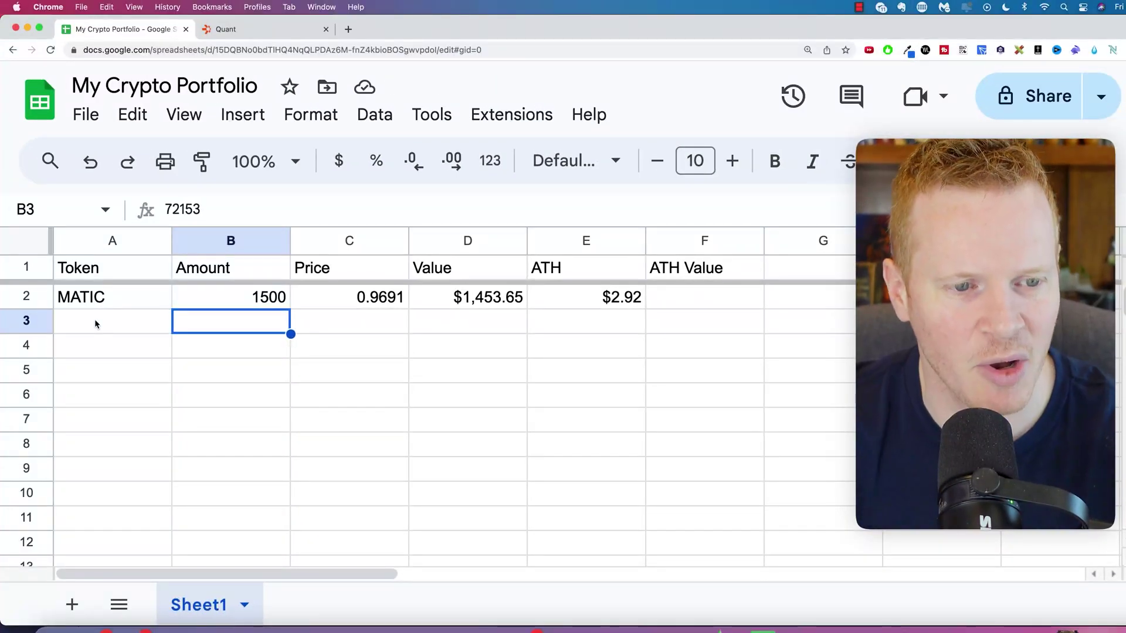
click(128, 243)
click(221, 239)
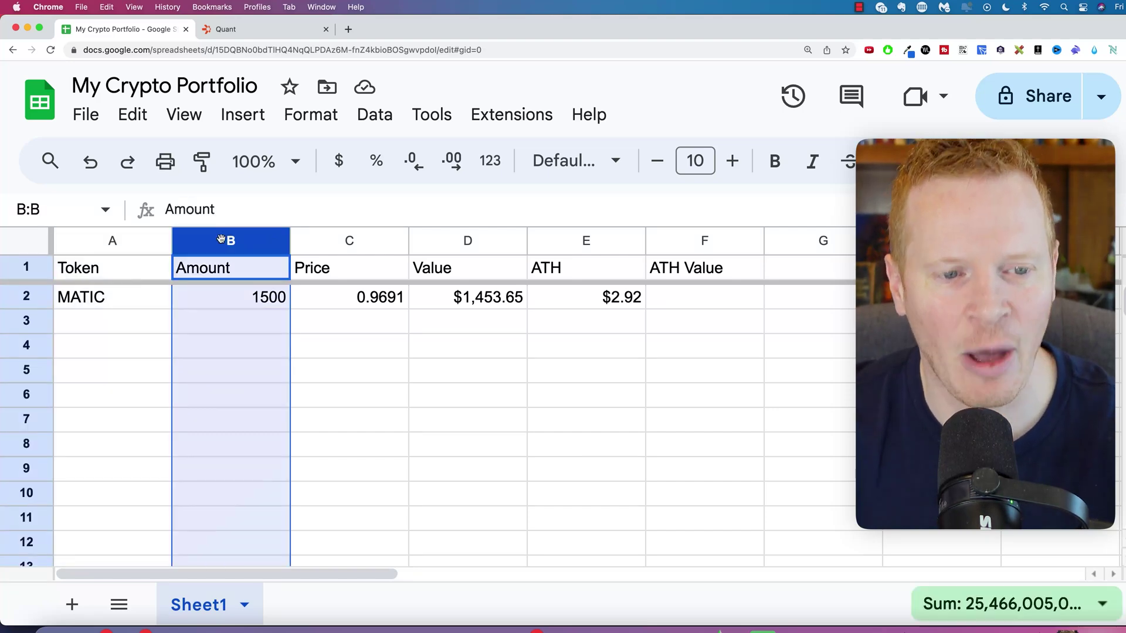
click(370, 241)
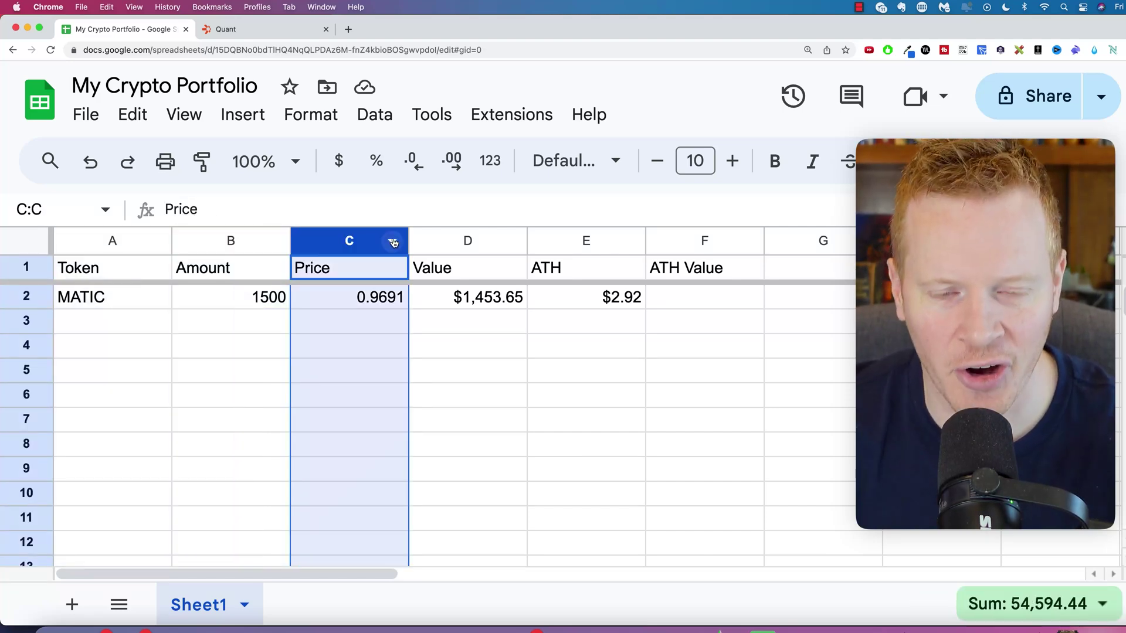
click(479, 241)
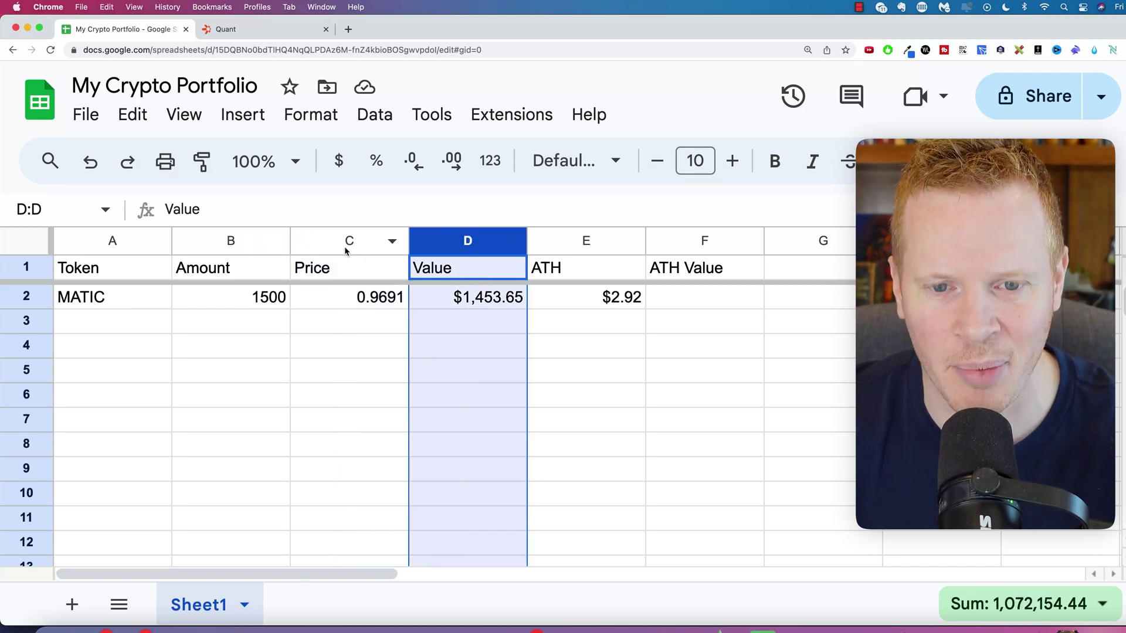
click(546, 251)
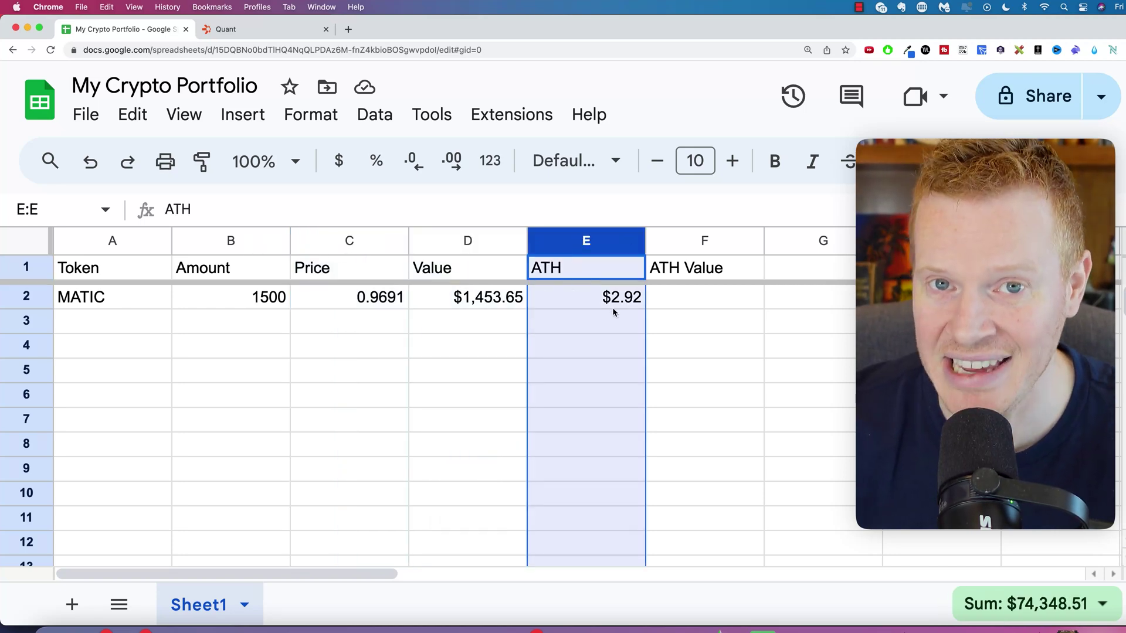
click(698, 303)
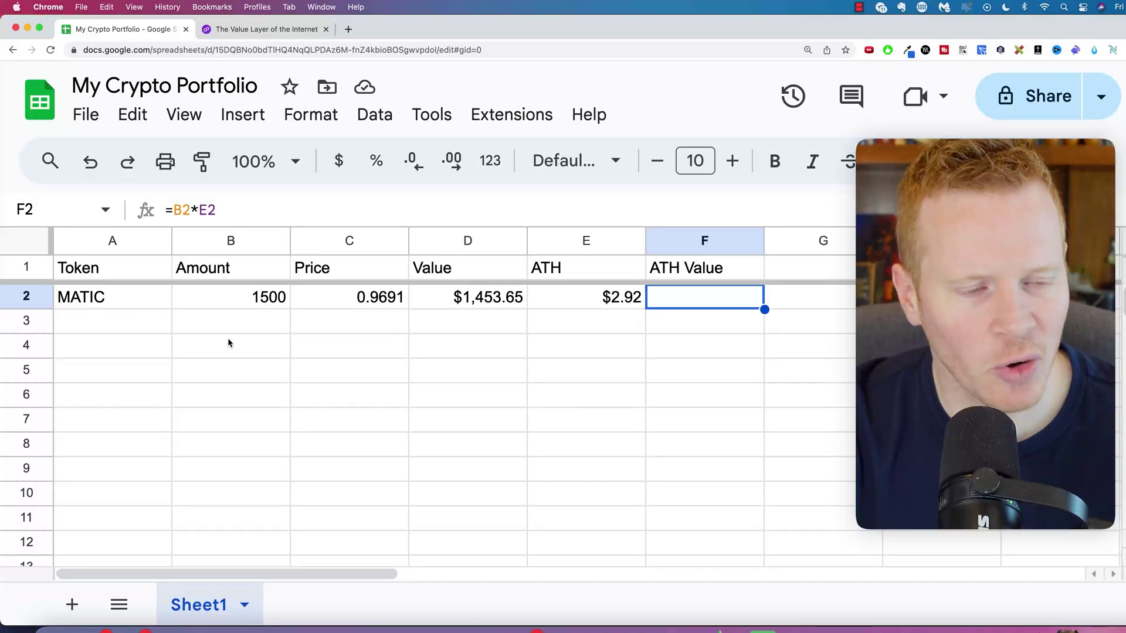
click(264, 301)
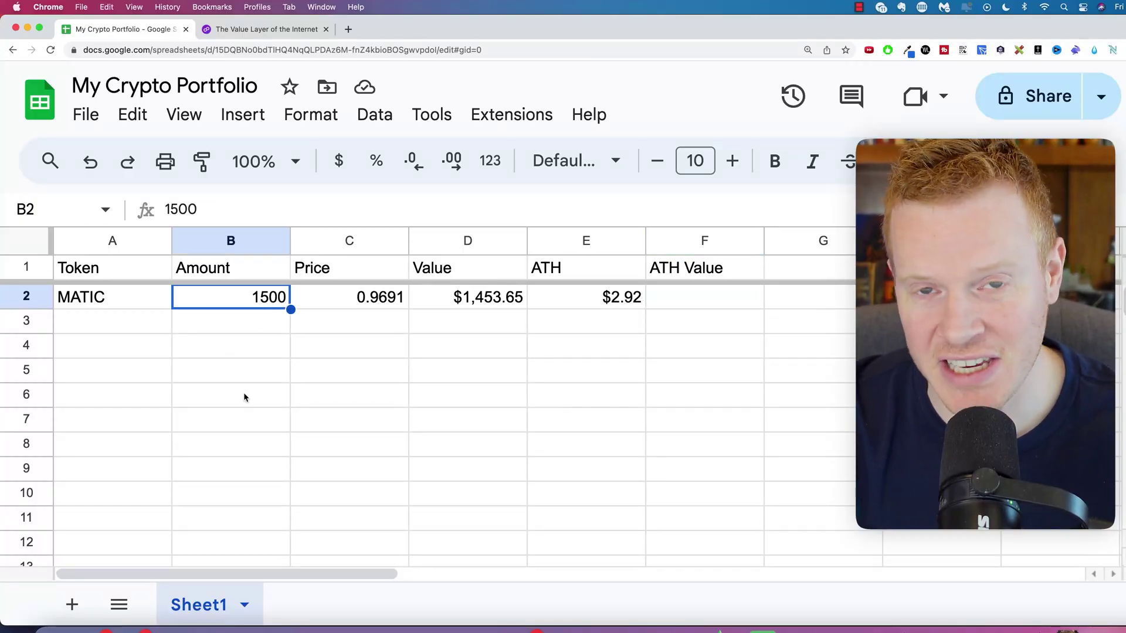
- Make MATIC's $4,380.00 ATH Value in F2 black, then enter TSUKA's amount 3500
click(389, 335)
click(386, 307)
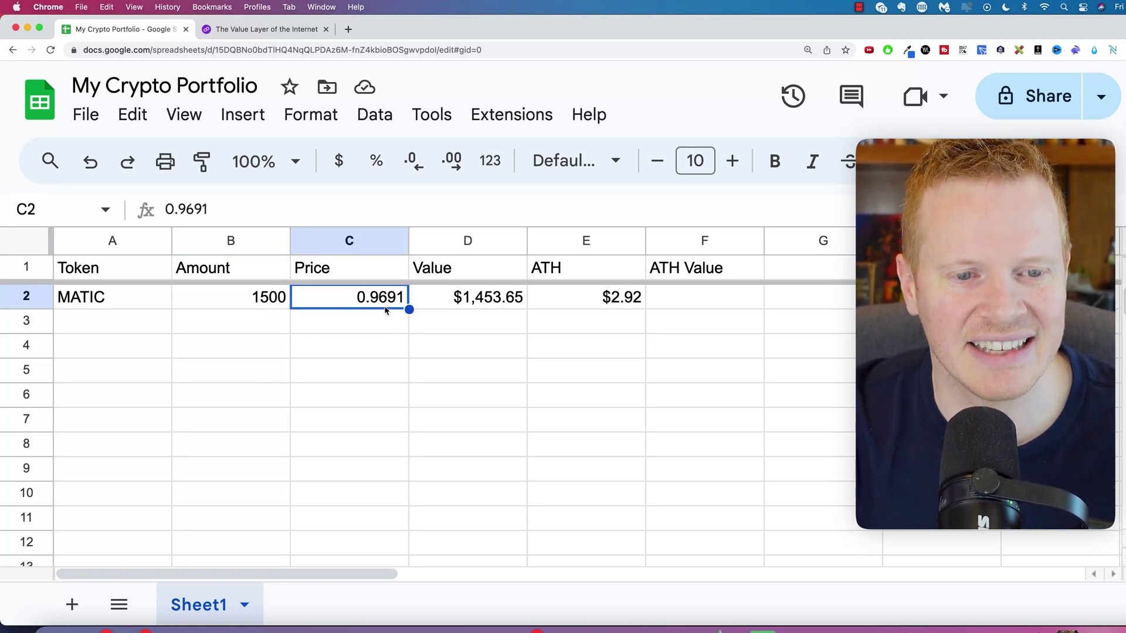
click(464, 305)
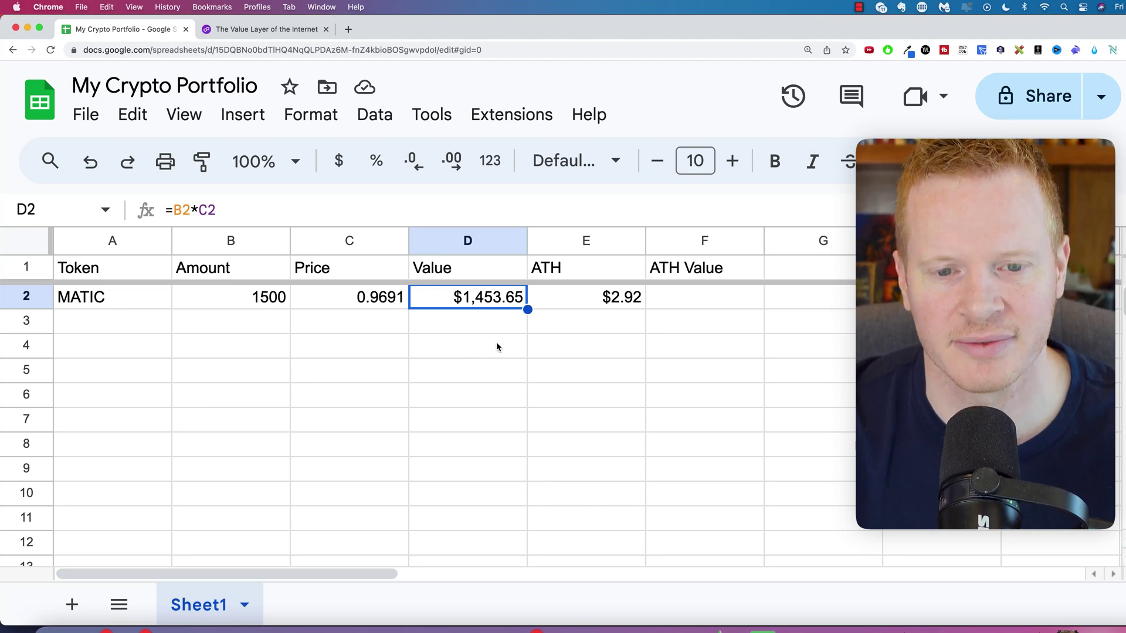
click(595, 302)
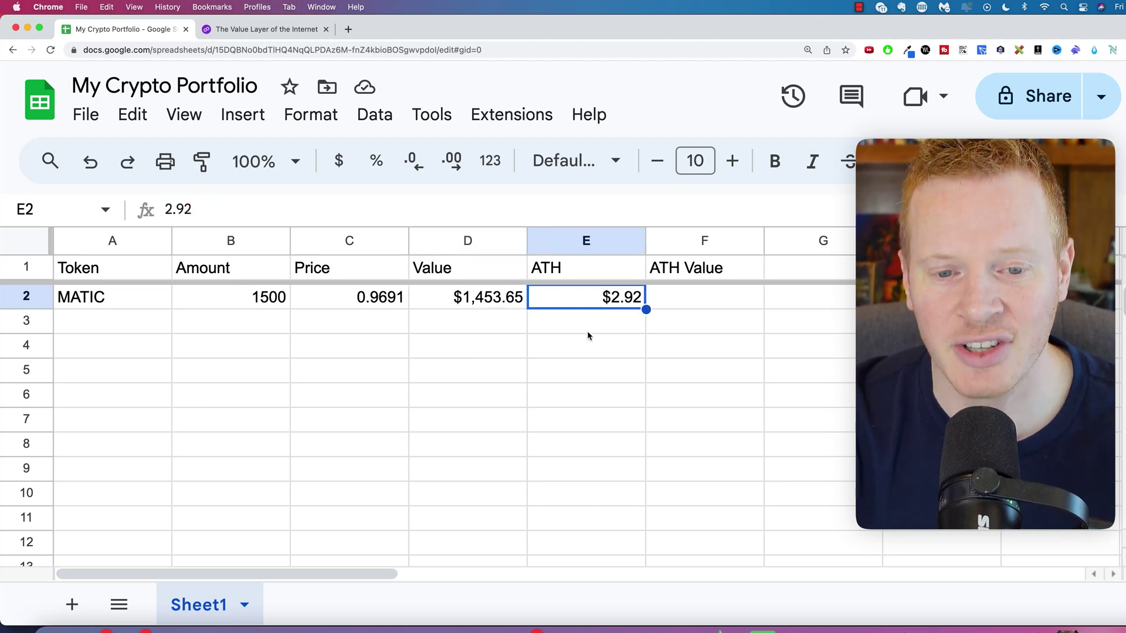
click(687, 299)
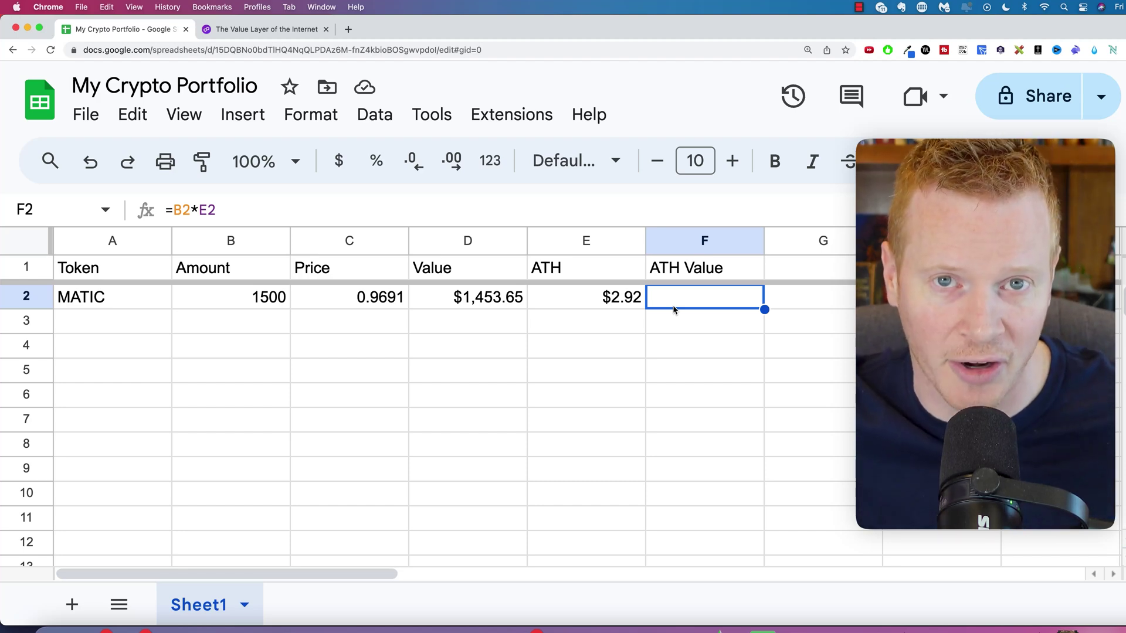
click(887, 161)
click(895, 196)
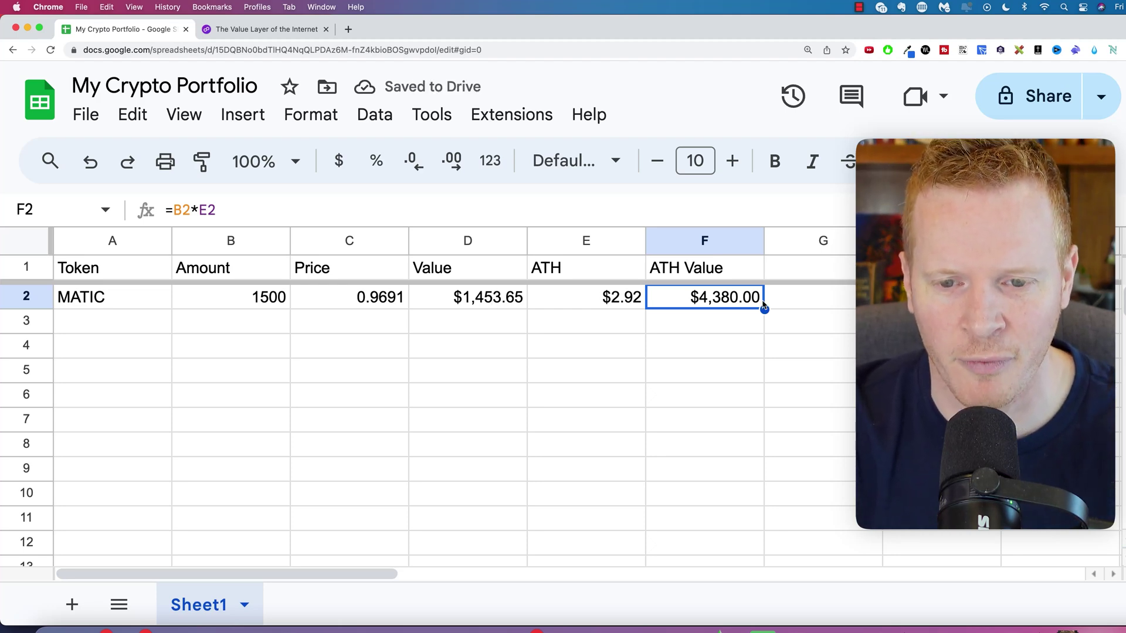
click(260, 296)
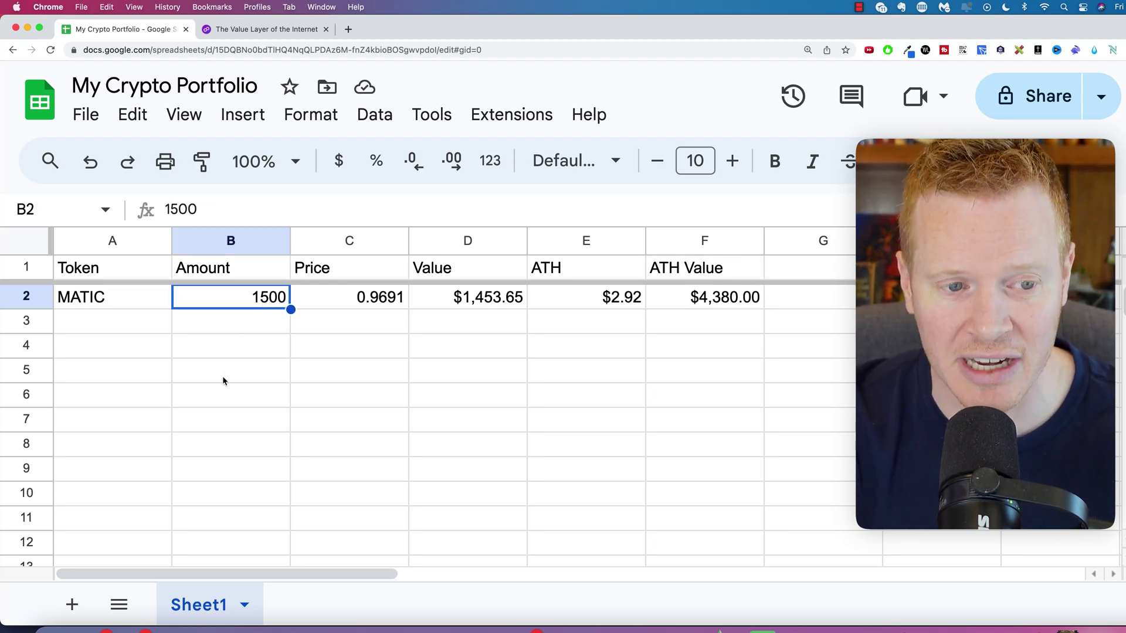
text(3500)
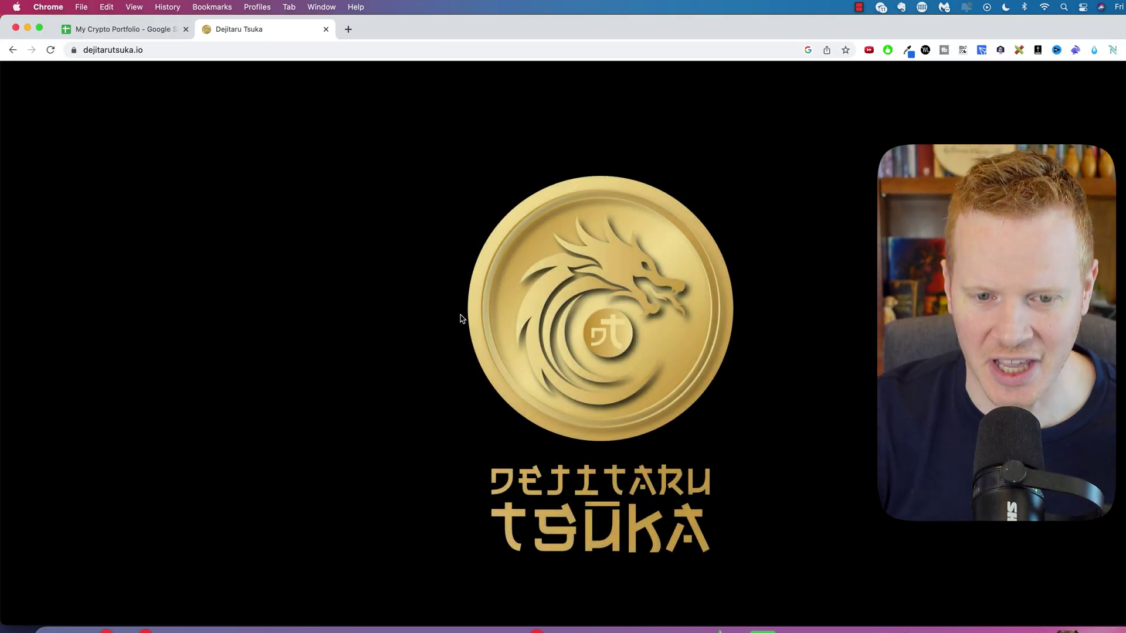
- Scroll down the dejitarutsuka.io page, then switch back to the My Crypto Portfolio tab
scroll(466, 301, down, 8)
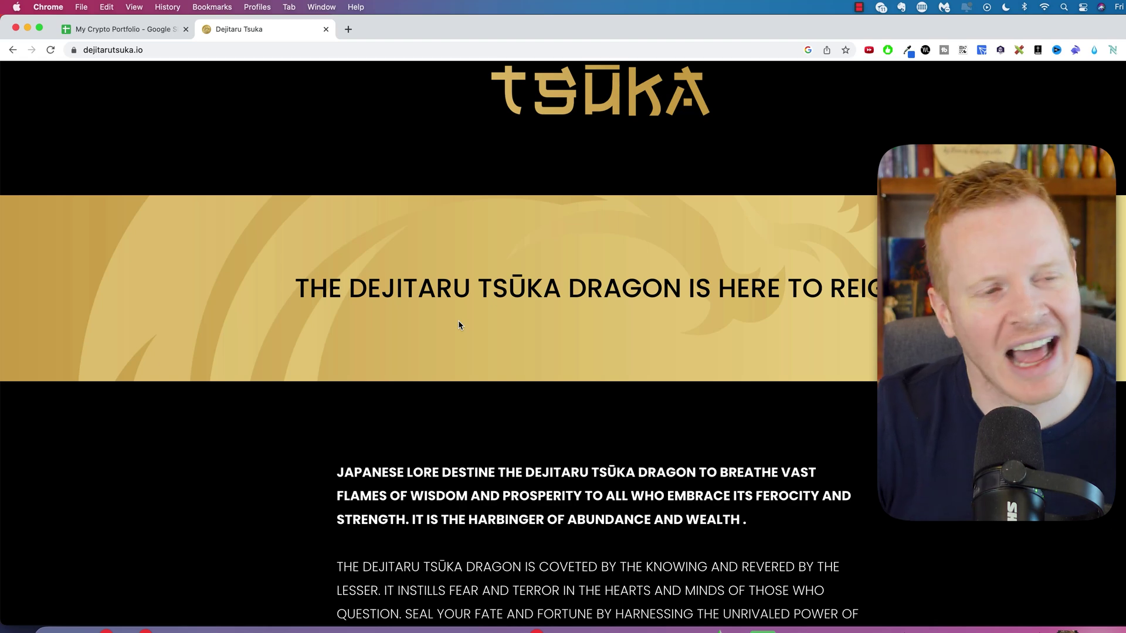
scroll(455, 321, down, 1)
scroll(451, 321, down, 8)
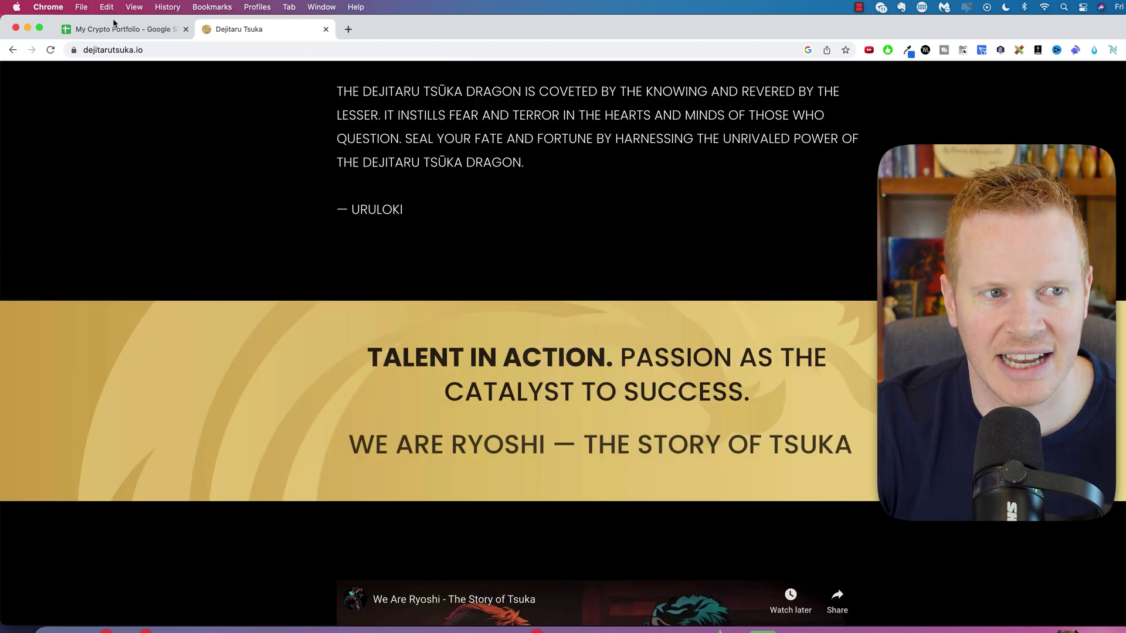
click(114, 30)
click(250, 330)
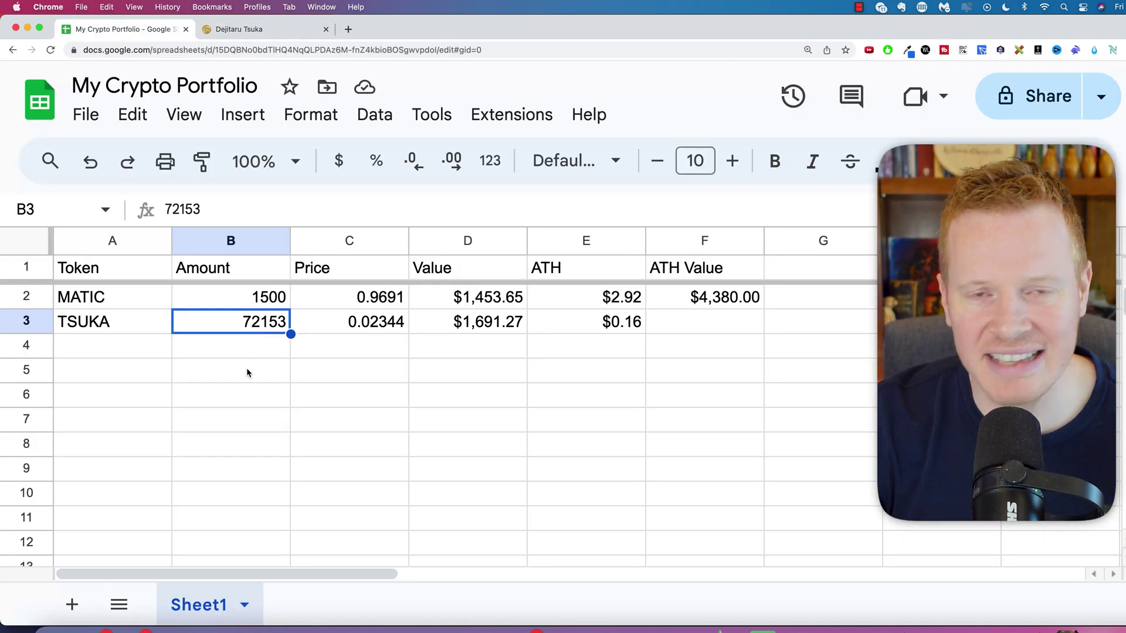
- Make TSUKA's ATH Value in F3 visible by setting its text colour to black
click(373, 326)
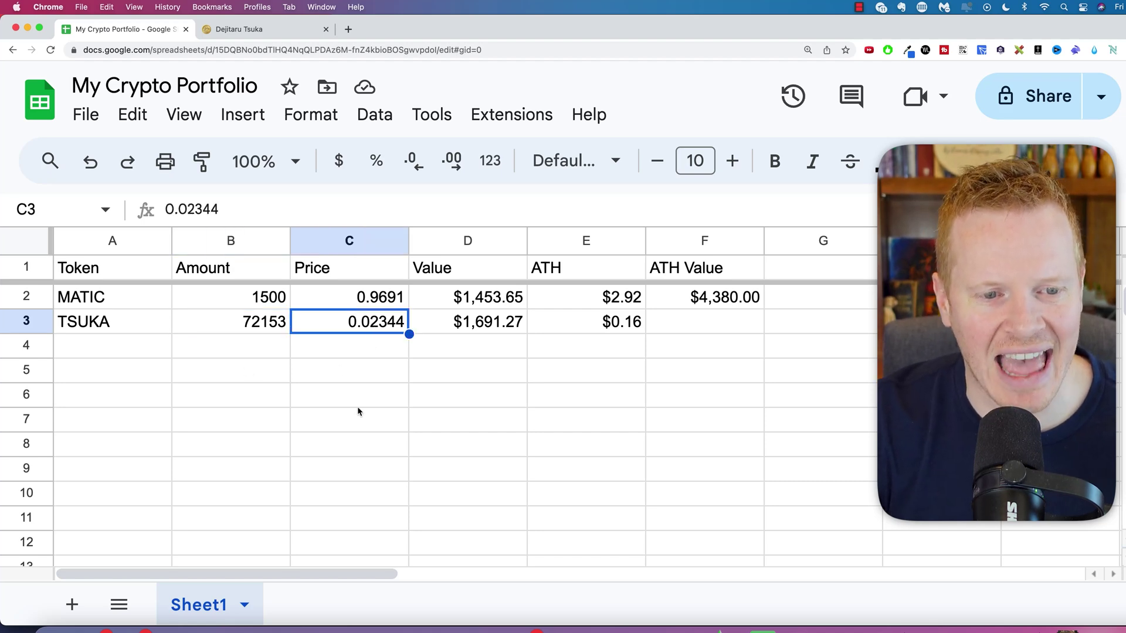
click(509, 328)
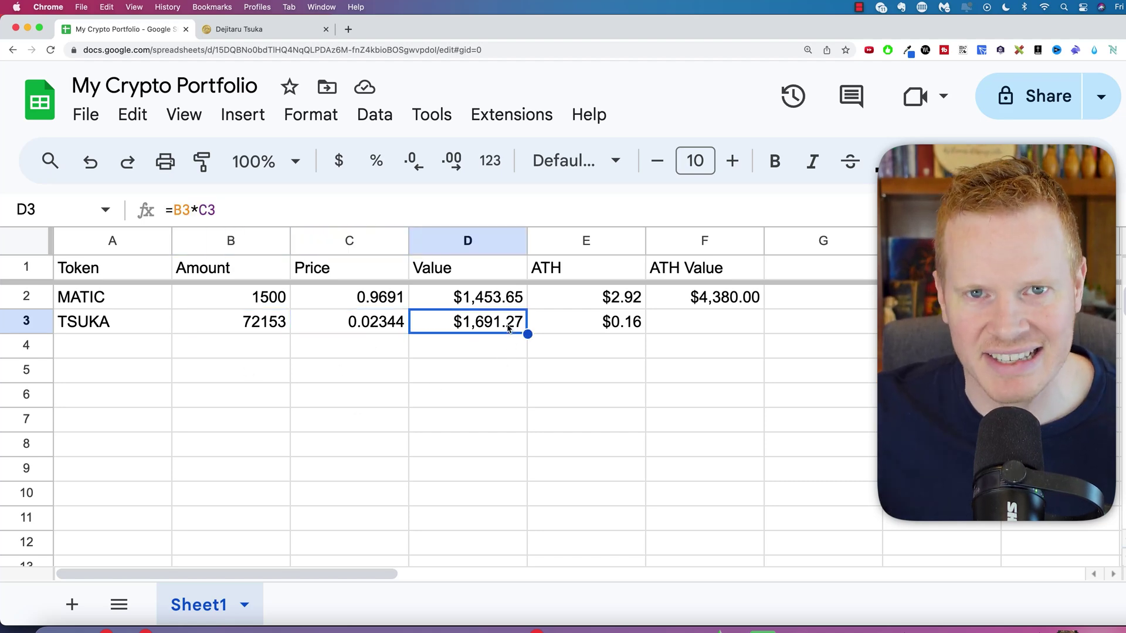
click(622, 323)
click(692, 321)
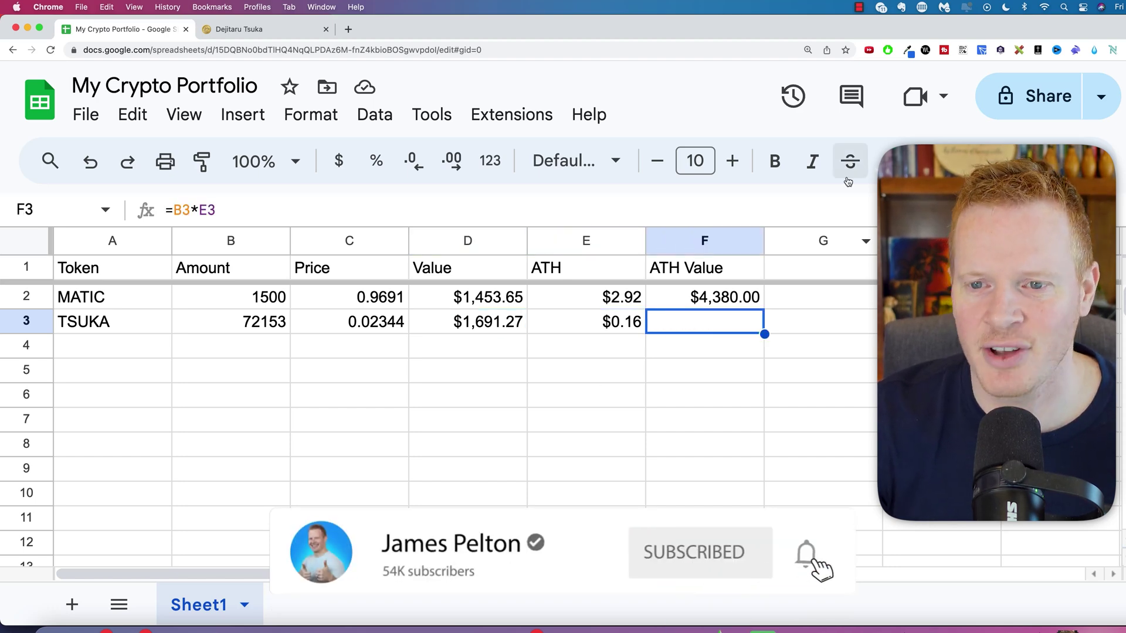
click(926, 161)
click(898, 202)
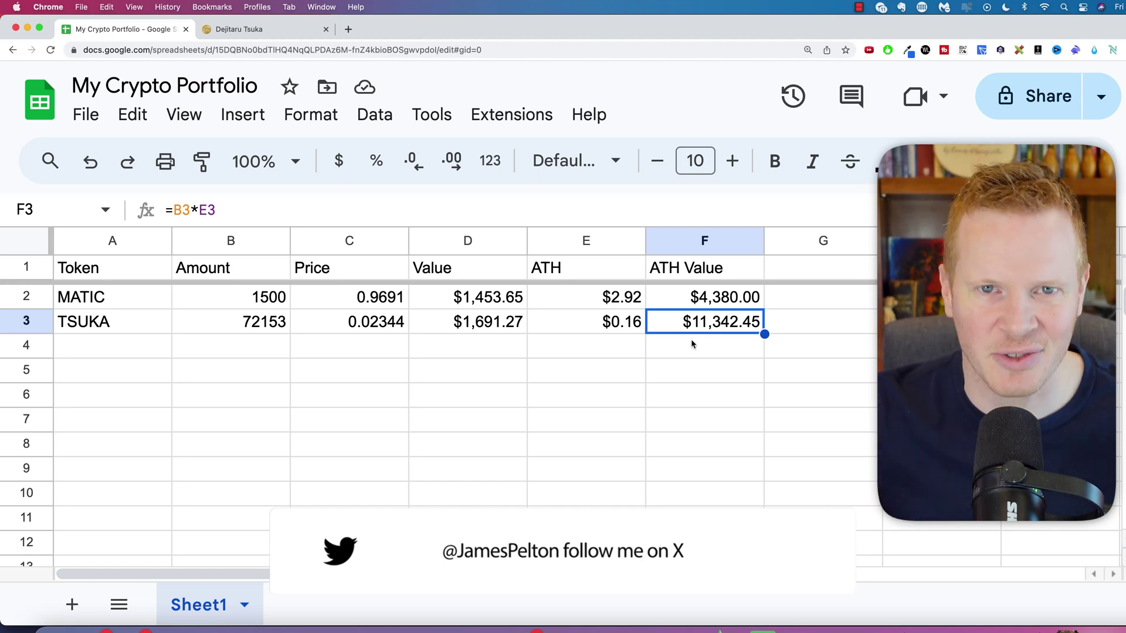
- Set TSUKA's ATH in E3 to 1.5, try 100, then undo back to $1.50
click(636, 331)
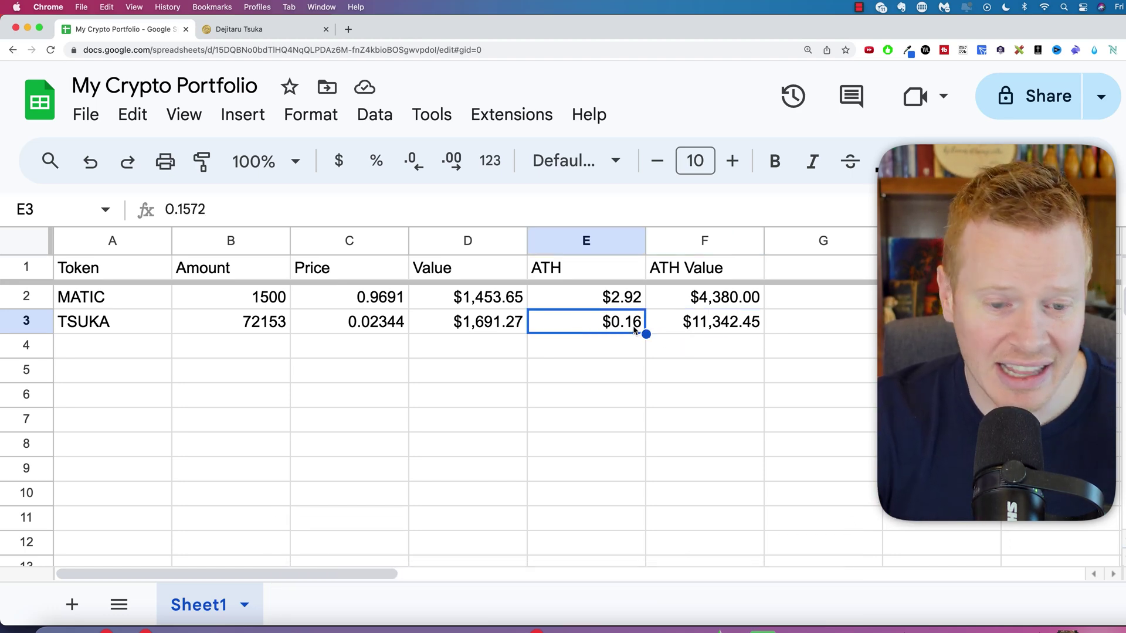
text(1.5)
key(Return)
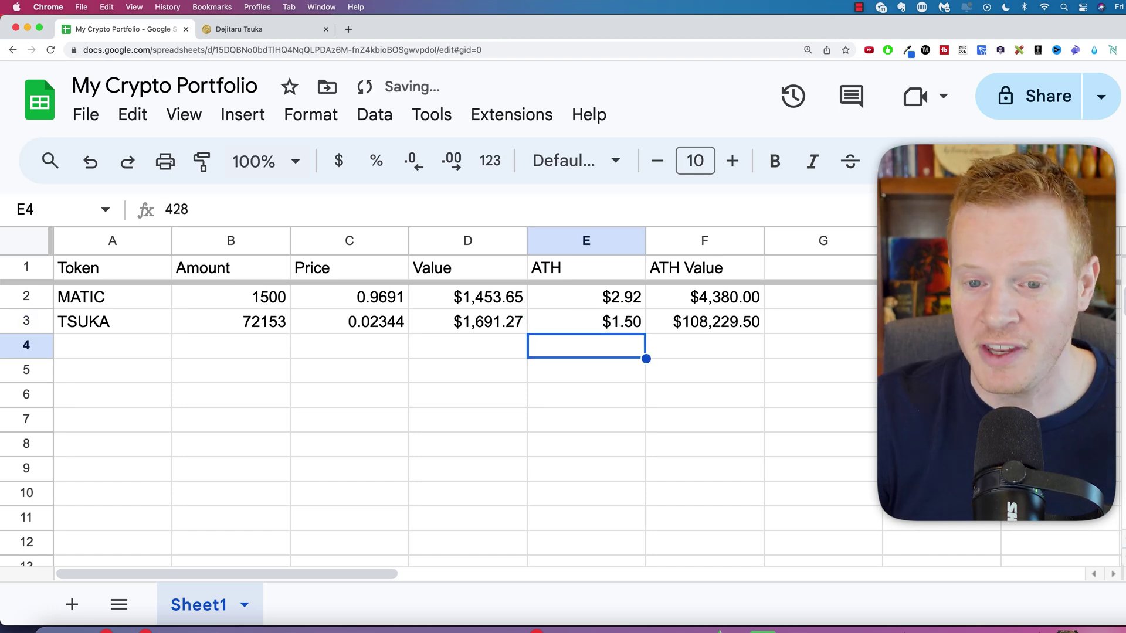
click(631, 329)
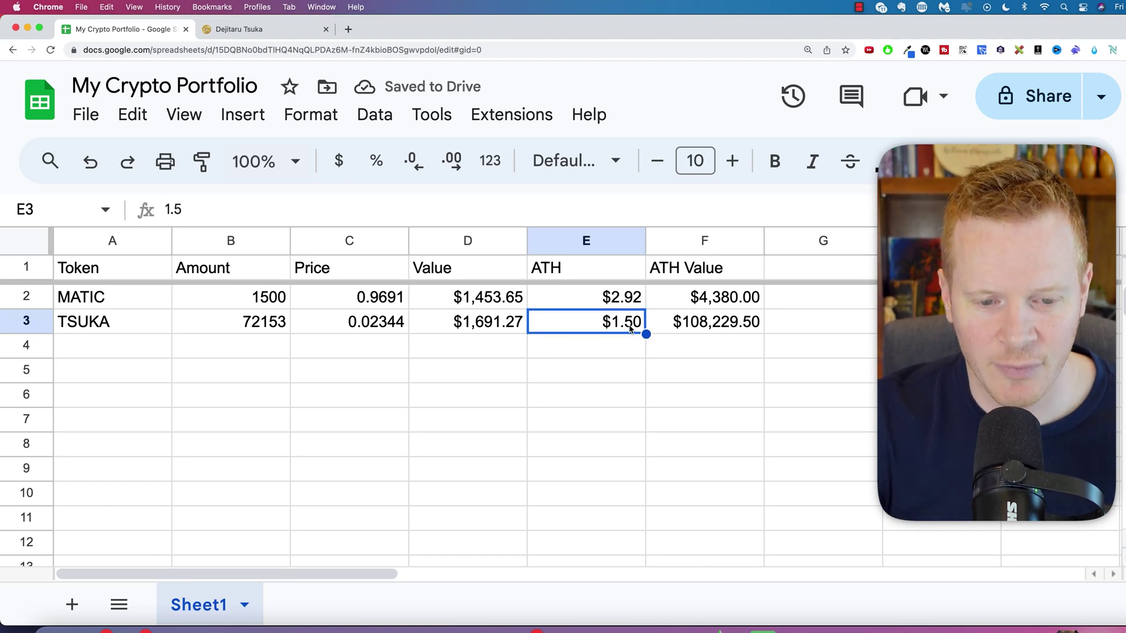
text(100)
key(Return)
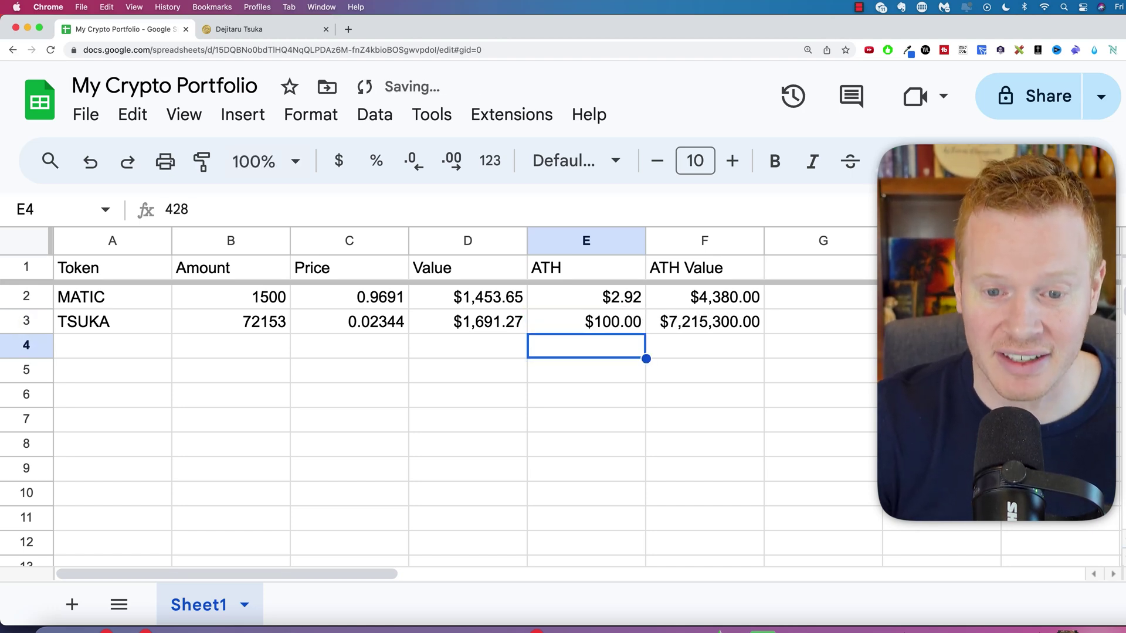
key(super+z)
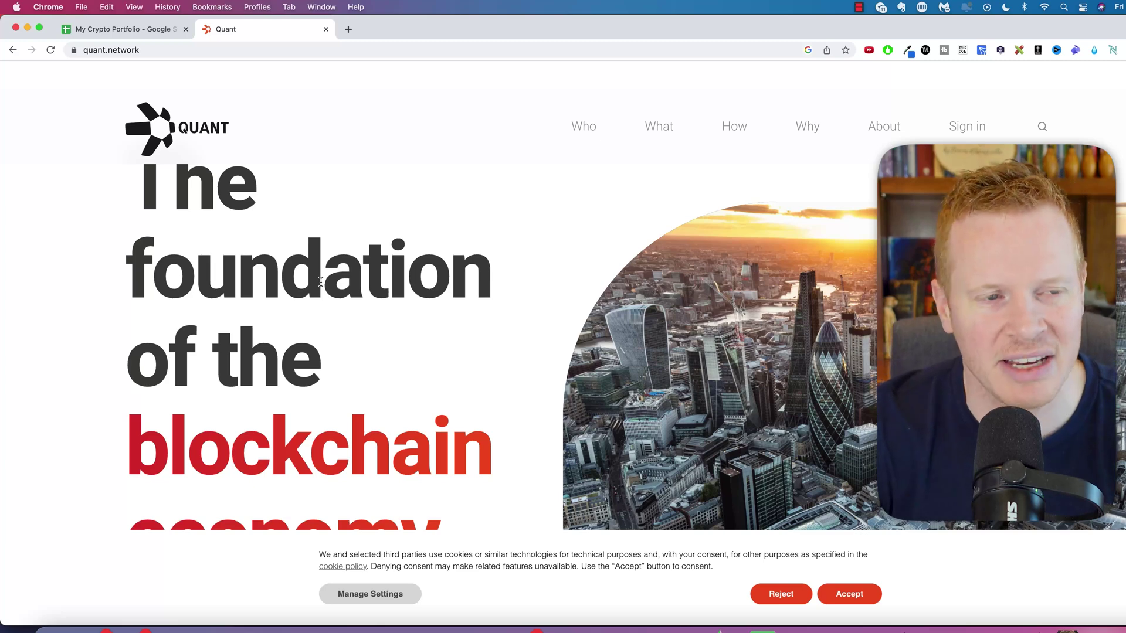
- Leave the Quant homepage and return to the My Crypto Portfolio spreadsheet
click(134, 29)
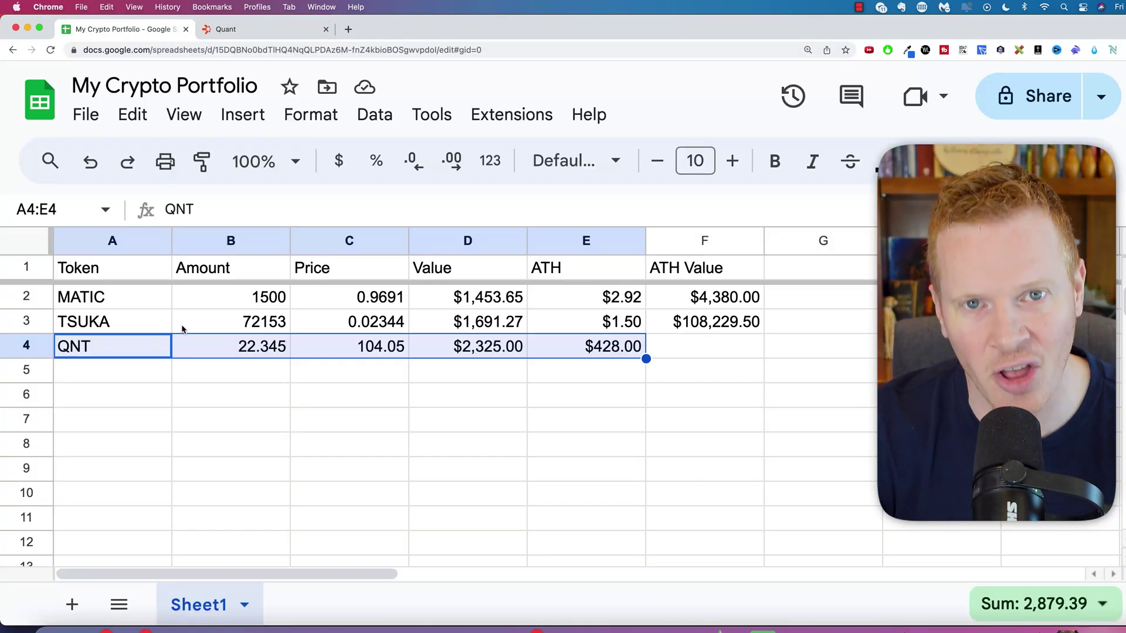
- Format the Price column (column C) as currency
click(249, 351)
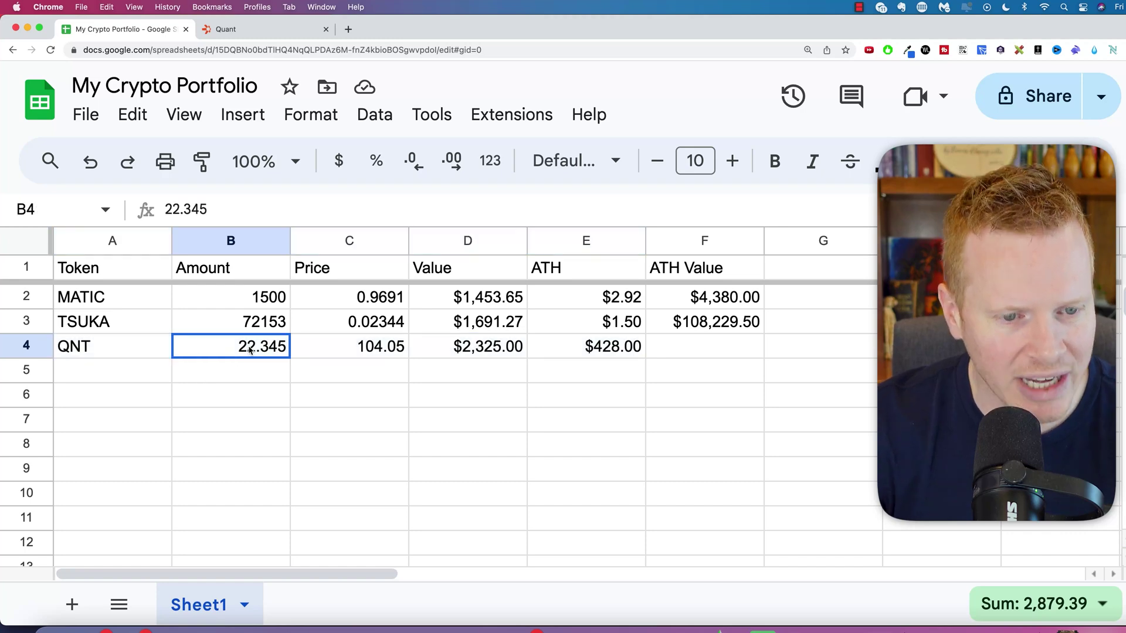
click(354, 351)
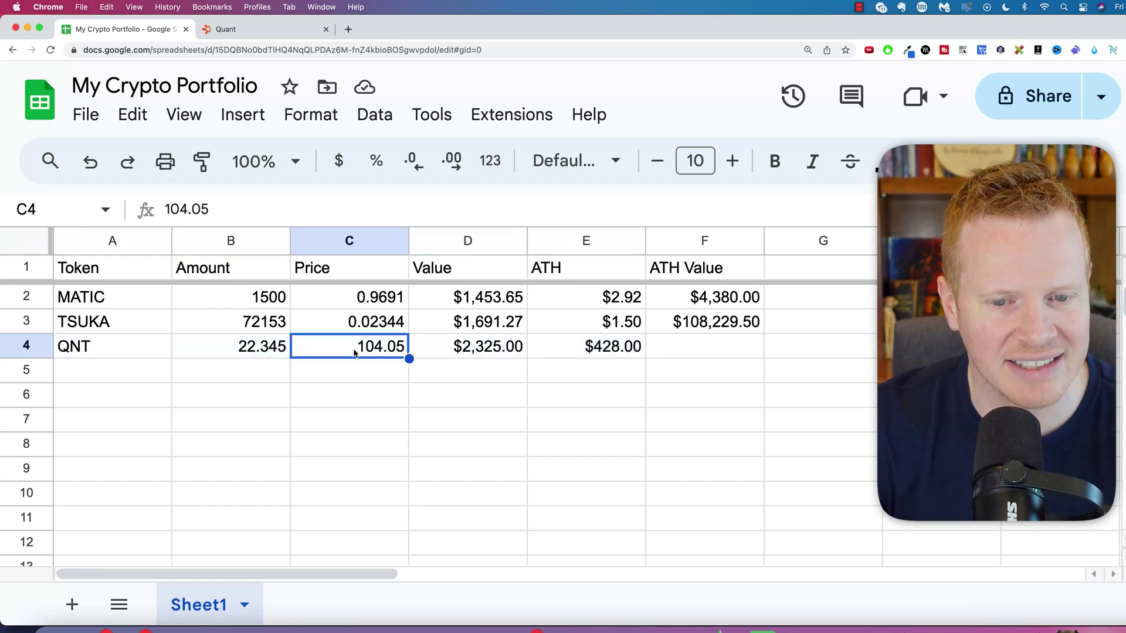
click(373, 249)
key(ctrl+shift+4)
- Make QNT's $9,563.66 ATH Value in F4 black, then open the Foxify site for the new row
click(487, 355)
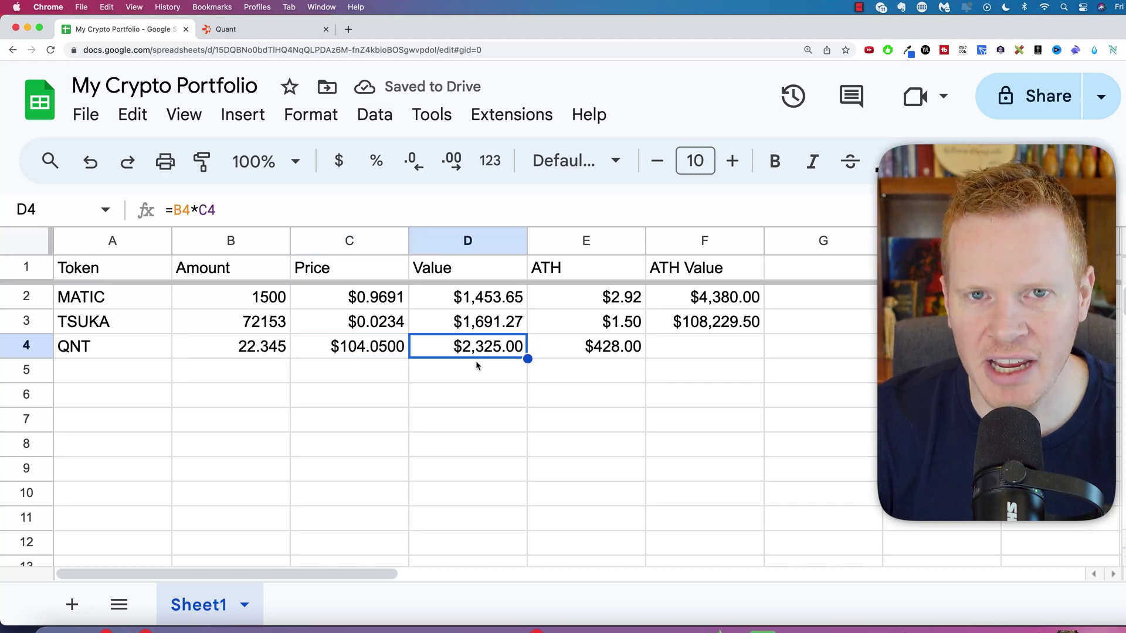
click(602, 348)
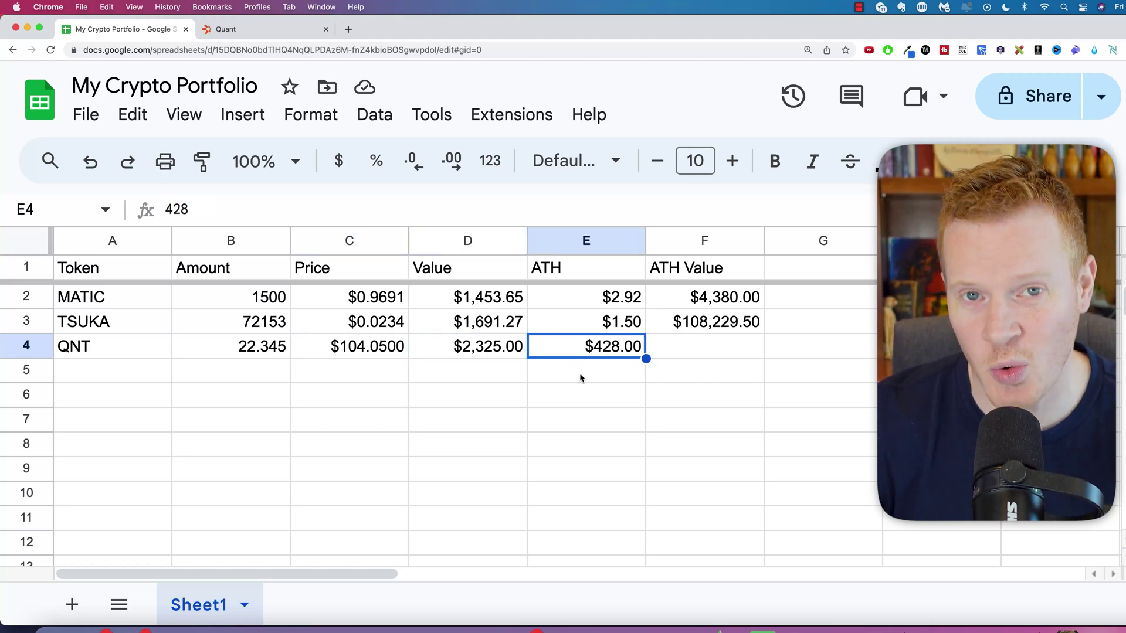
click(687, 358)
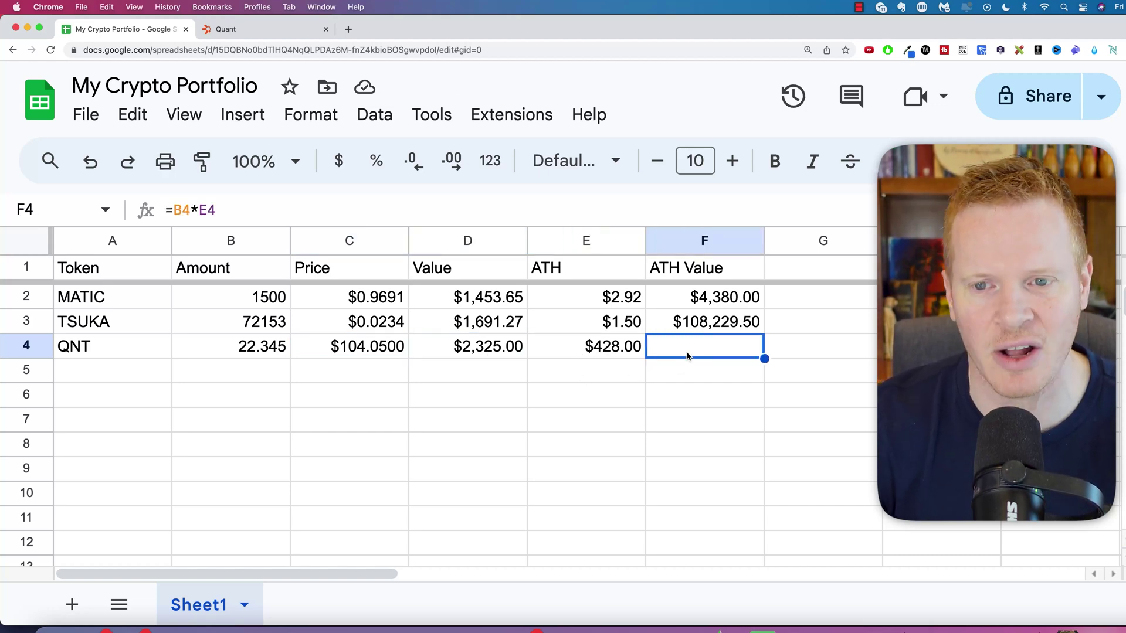
click(887, 161)
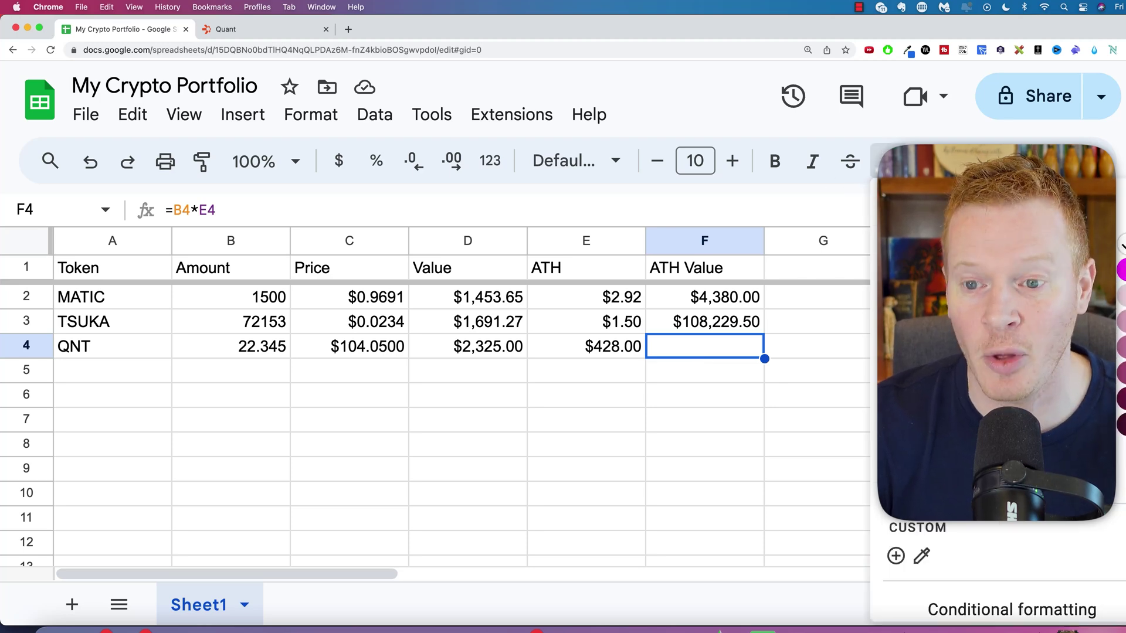
click(895, 247)
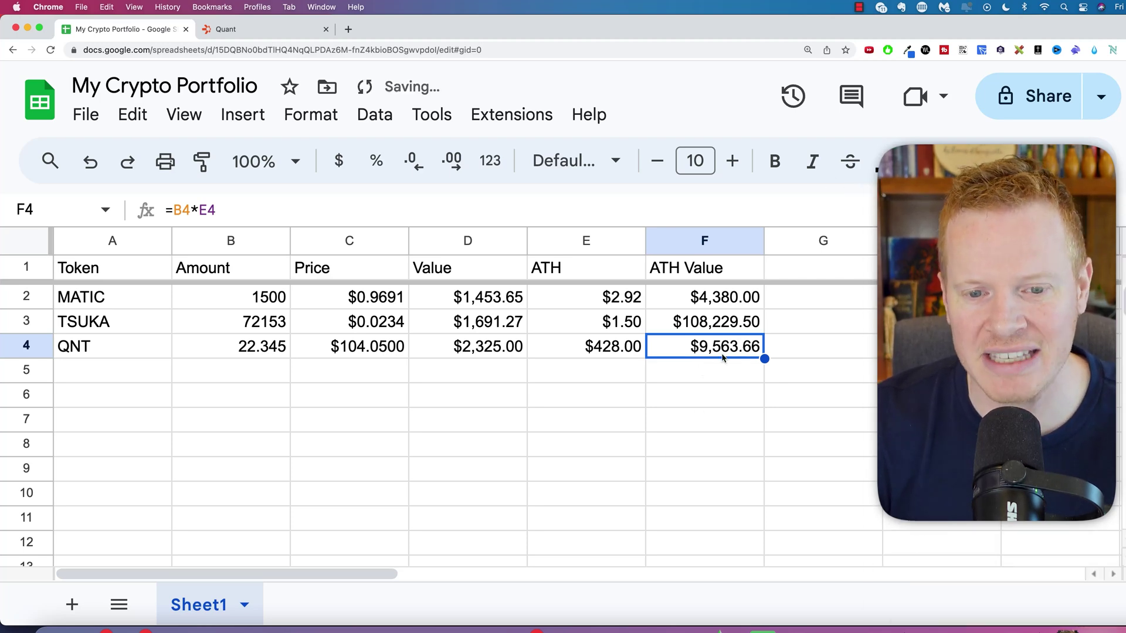
click(616, 352)
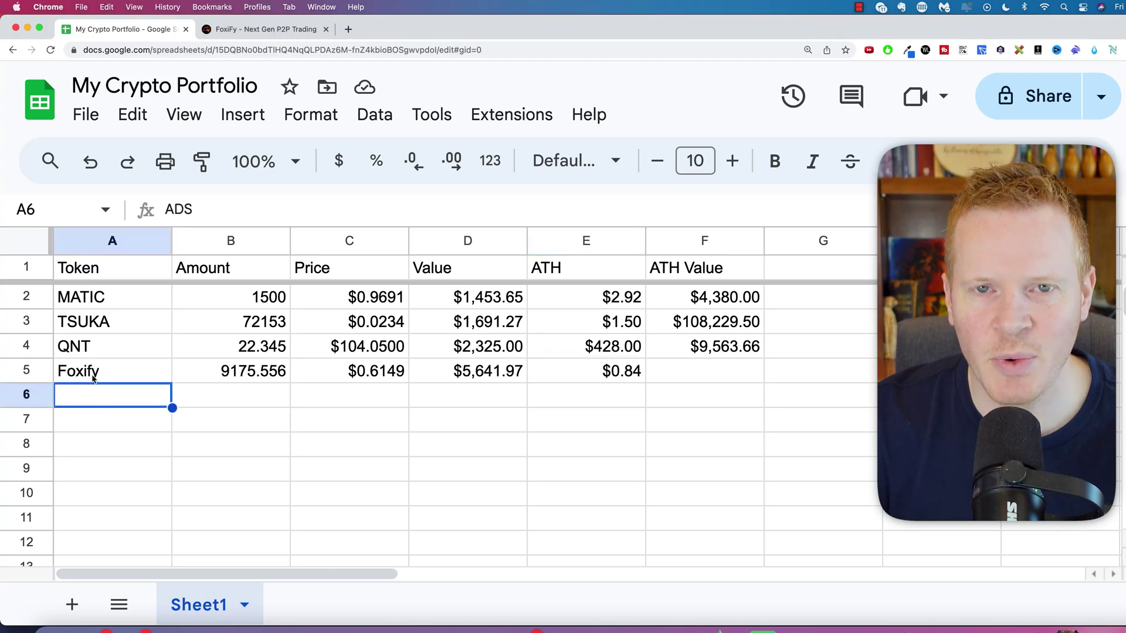
click(93, 378)
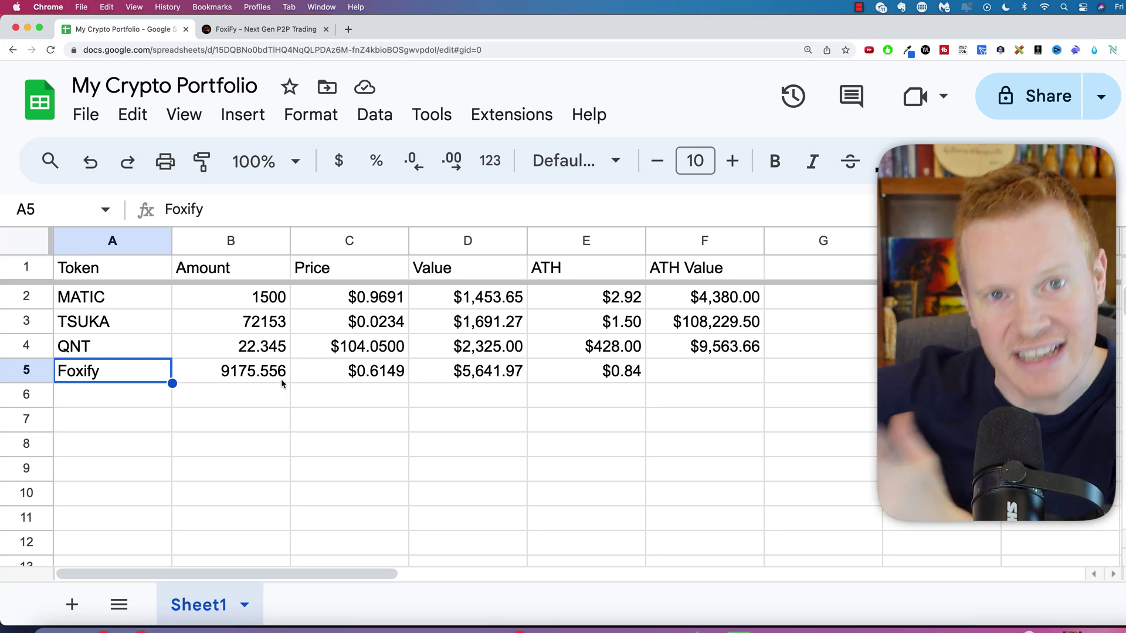
click(291, 29)
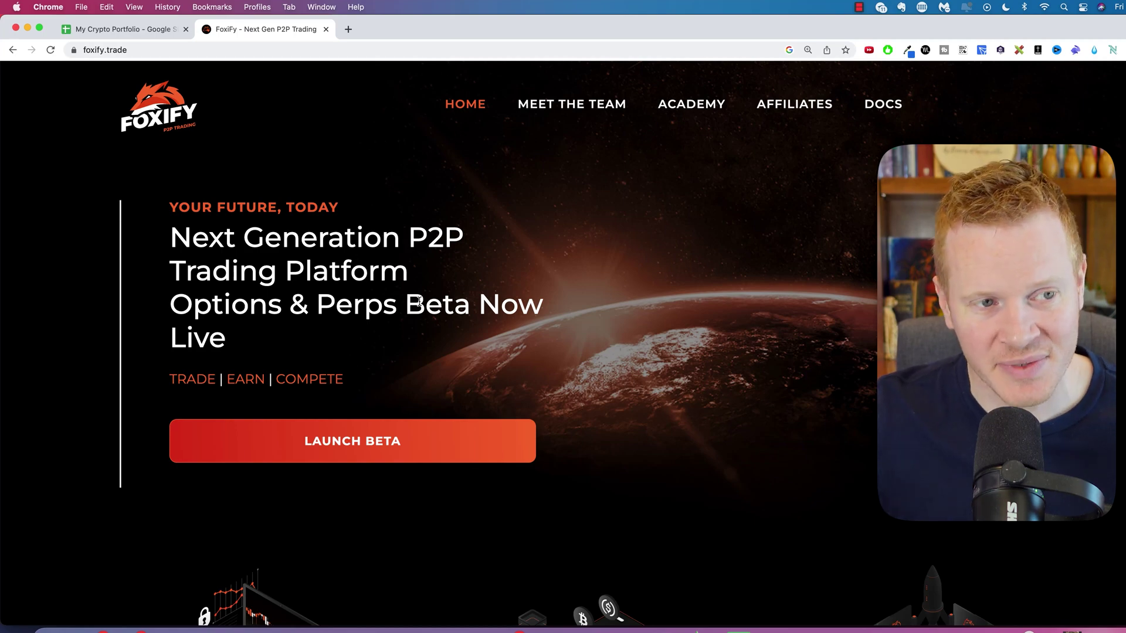
- Back in the portfolio sheet, review Foxify's amount, price, value and ATH
click(141, 28)
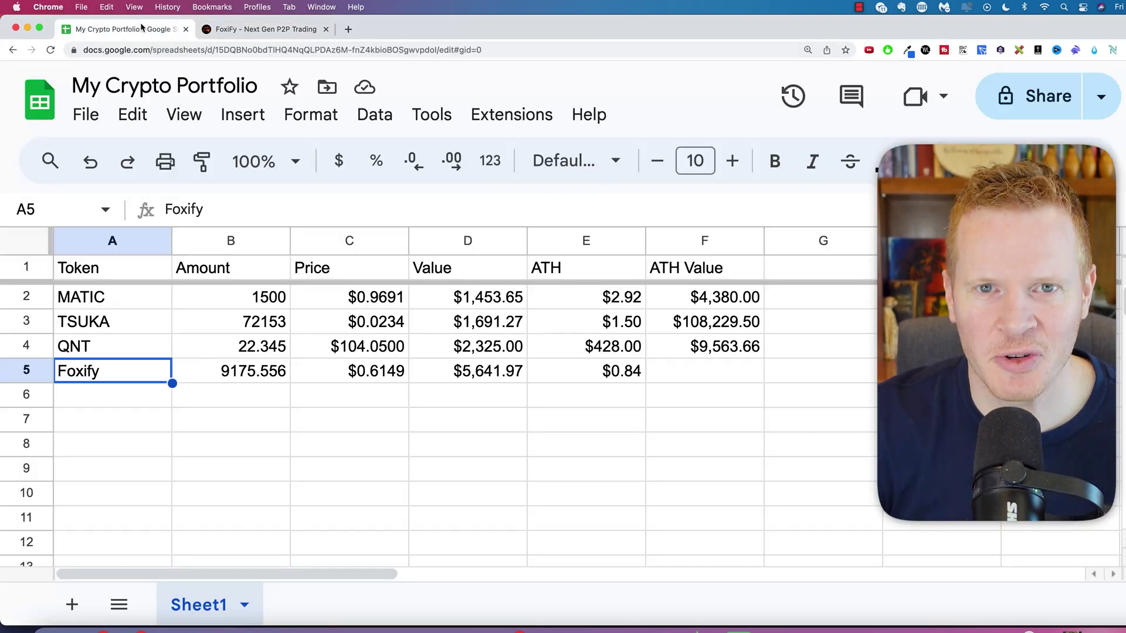
drag(284, 291, 349, 394)
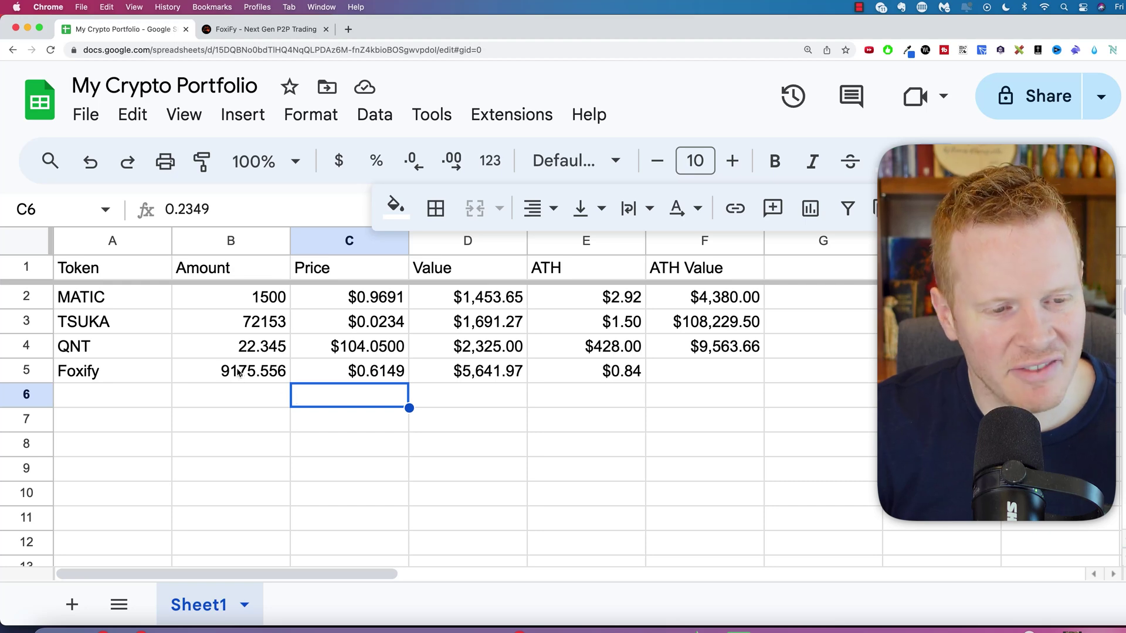
click(239, 373)
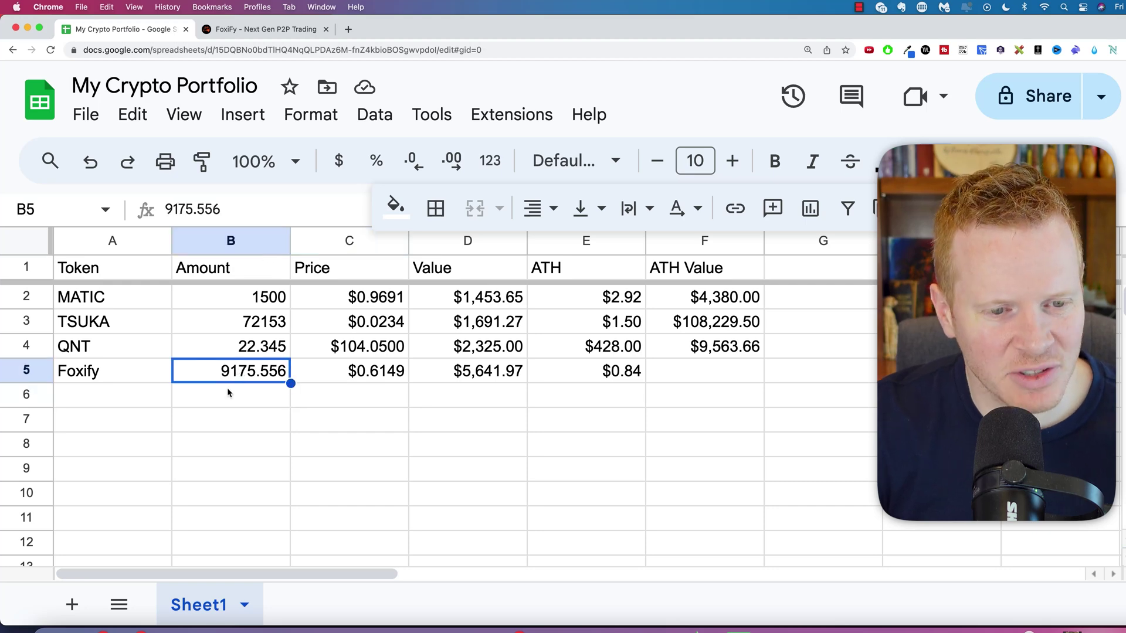
click(376, 371)
click(478, 377)
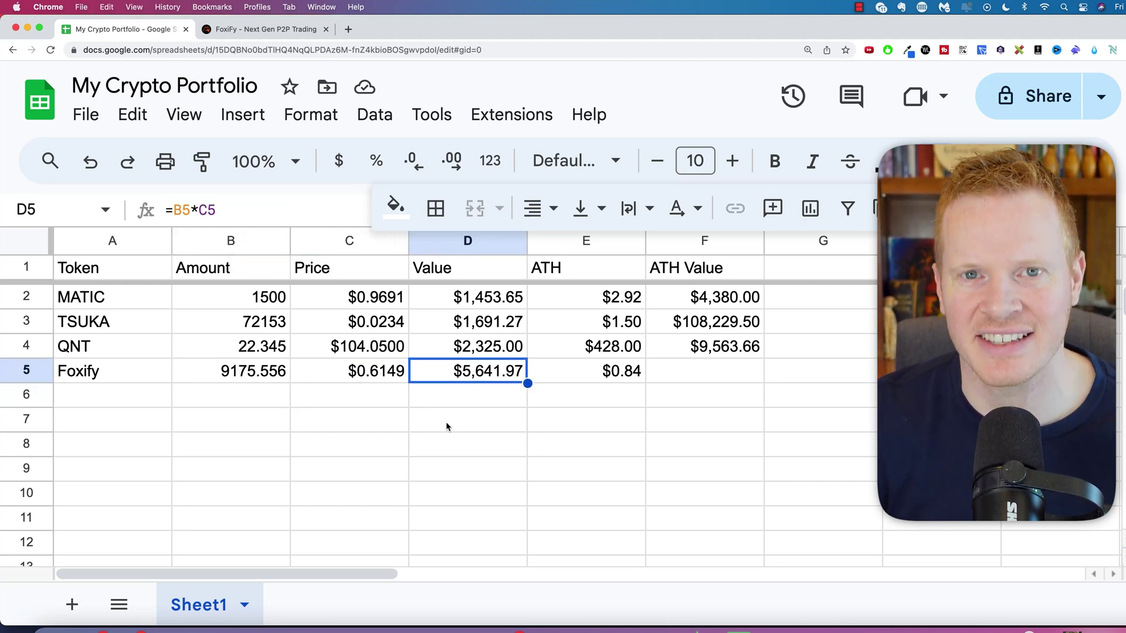
click(597, 376)
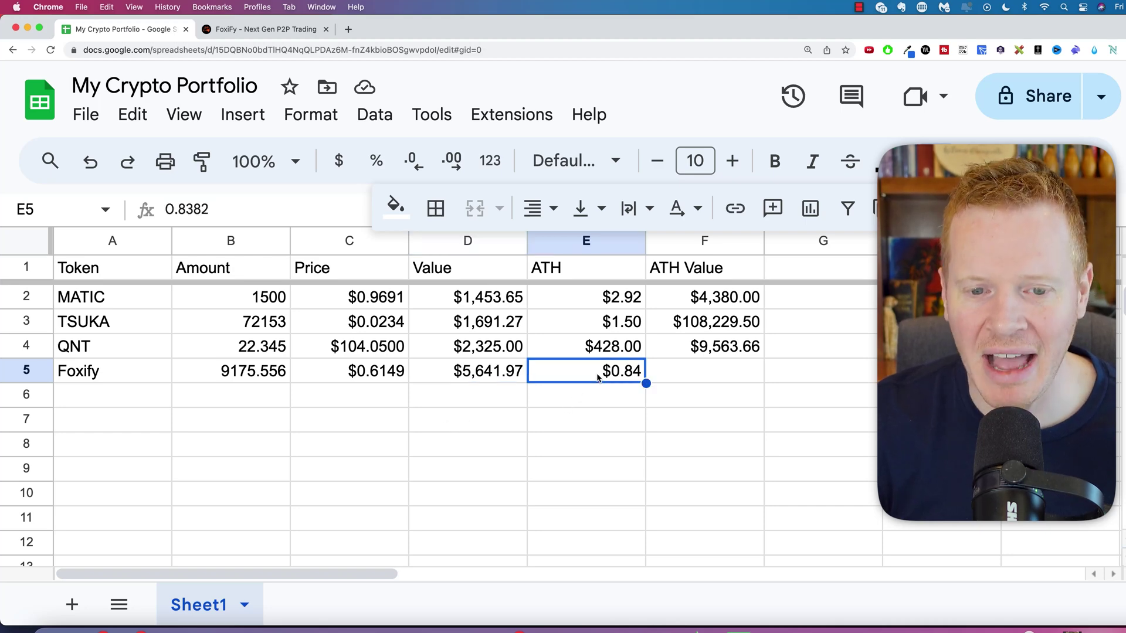
- Copy the ATH Value formula from F4 into F5, giving Foxify $7,690.95
click(711, 349)
key(super+c)
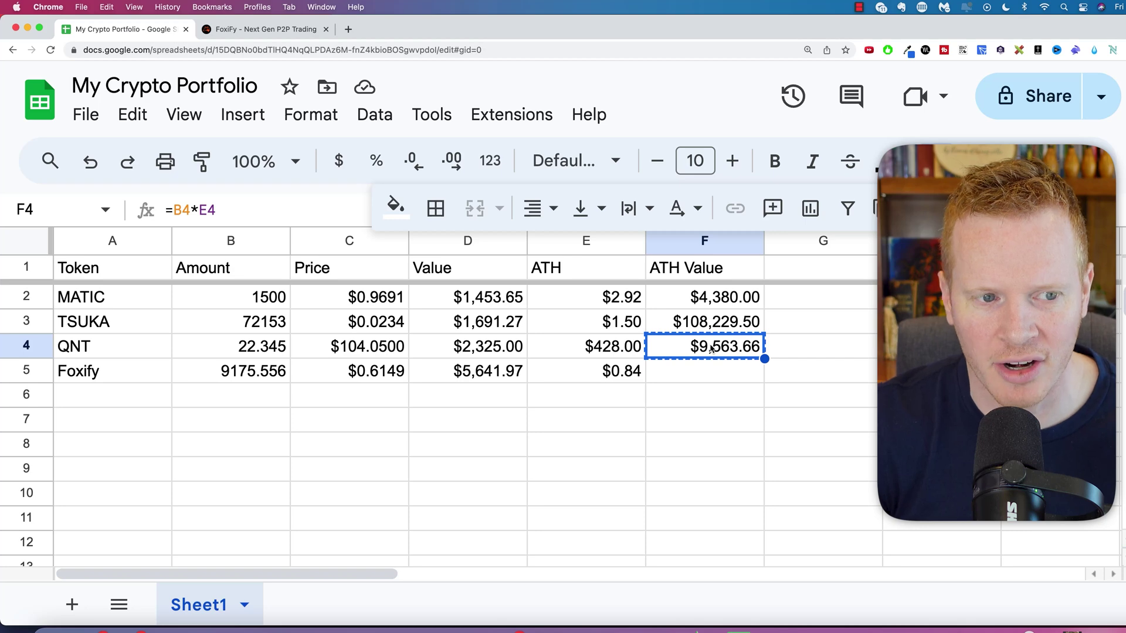
click(710, 369)
key(super+v)
key(Down)
click(372, 370)
click(570, 376)
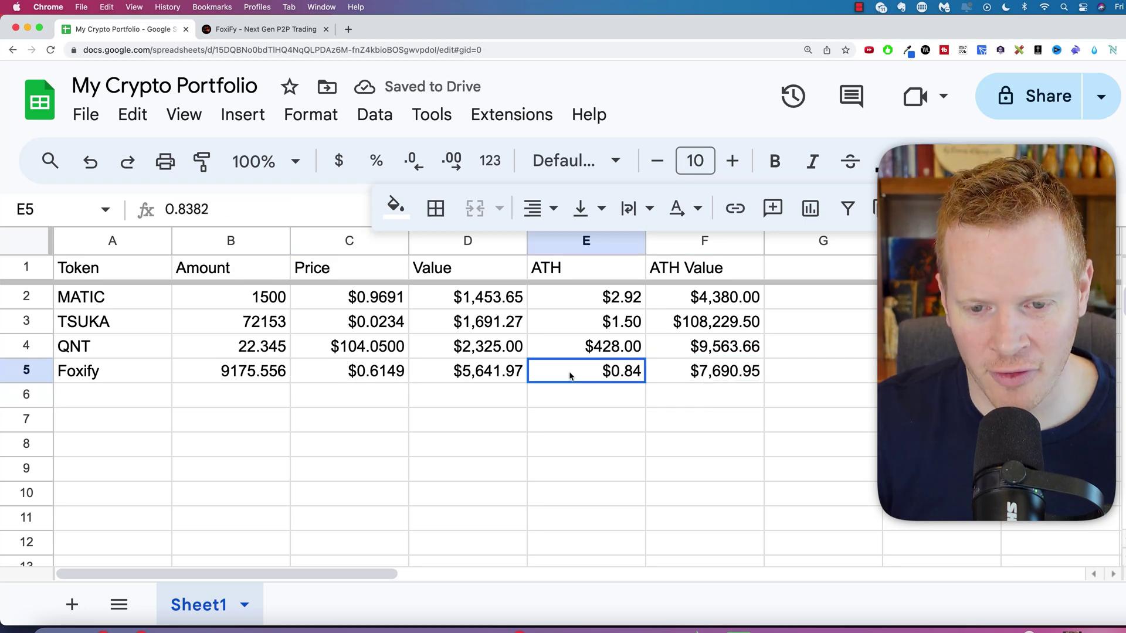
click(714, 379)
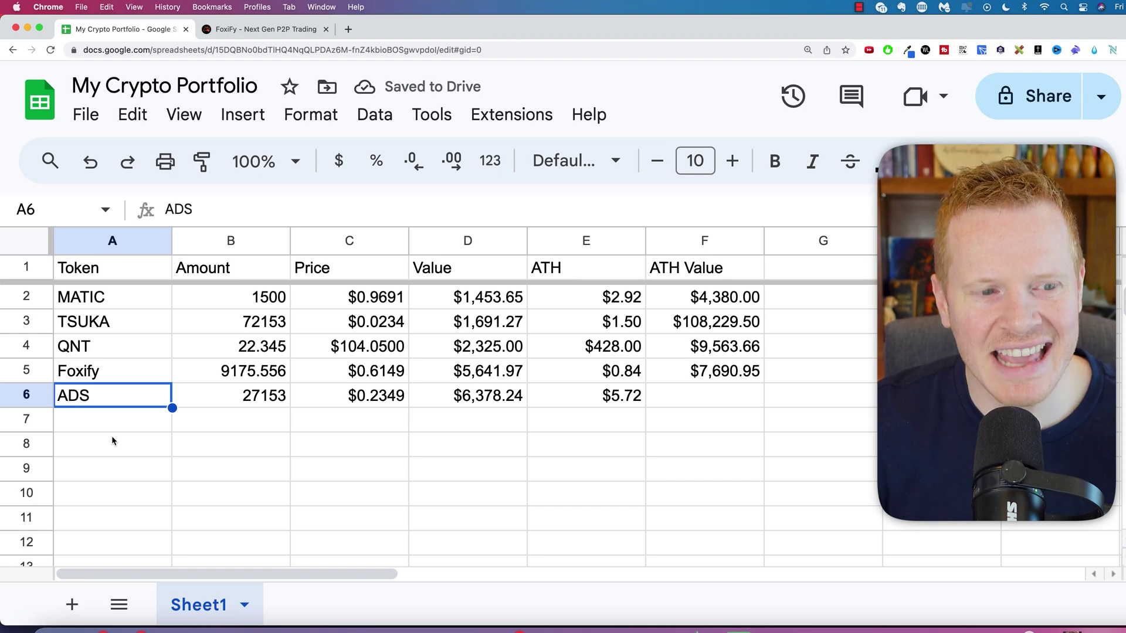
- Select the ADS row, check the Alkimi website, then return to the portfolio sheet
click(47, 395)
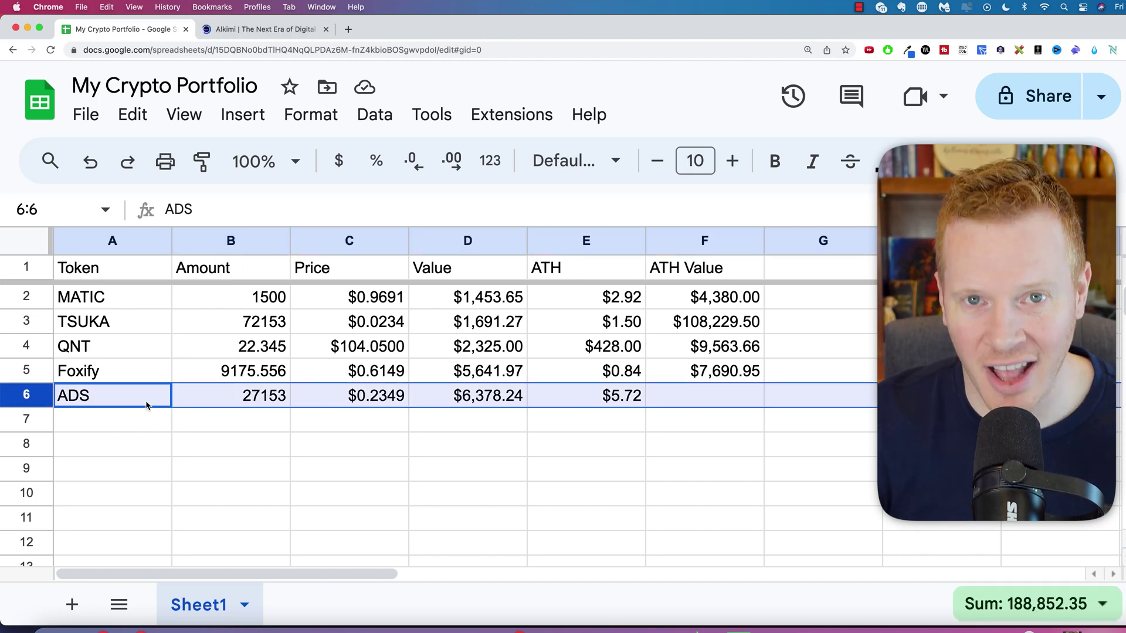
click(265, 29)
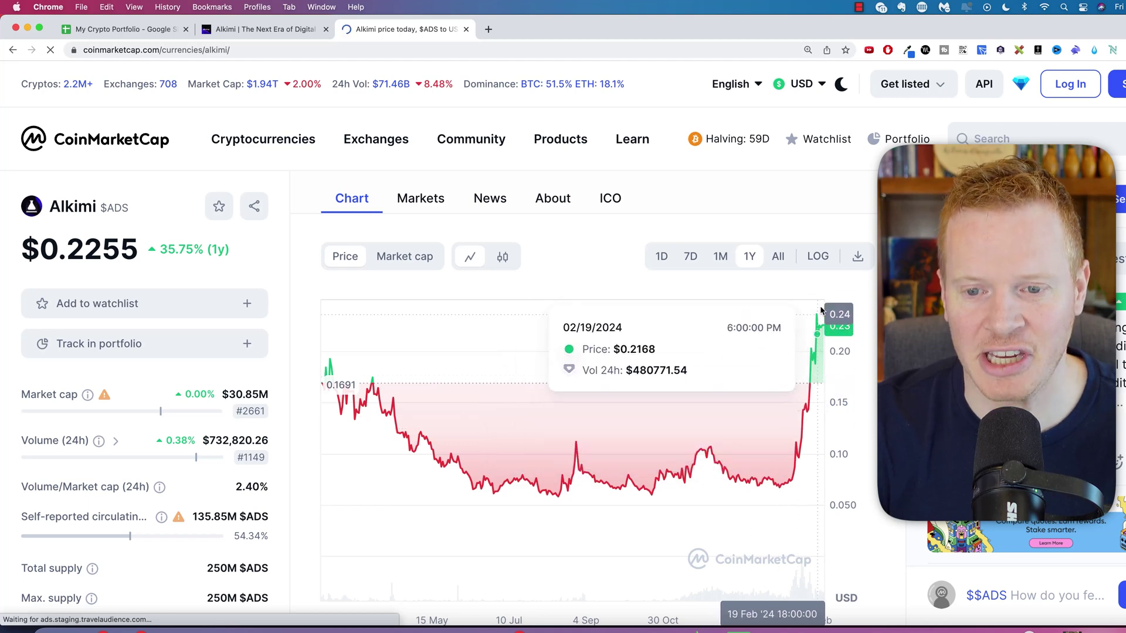
click(146, 29)
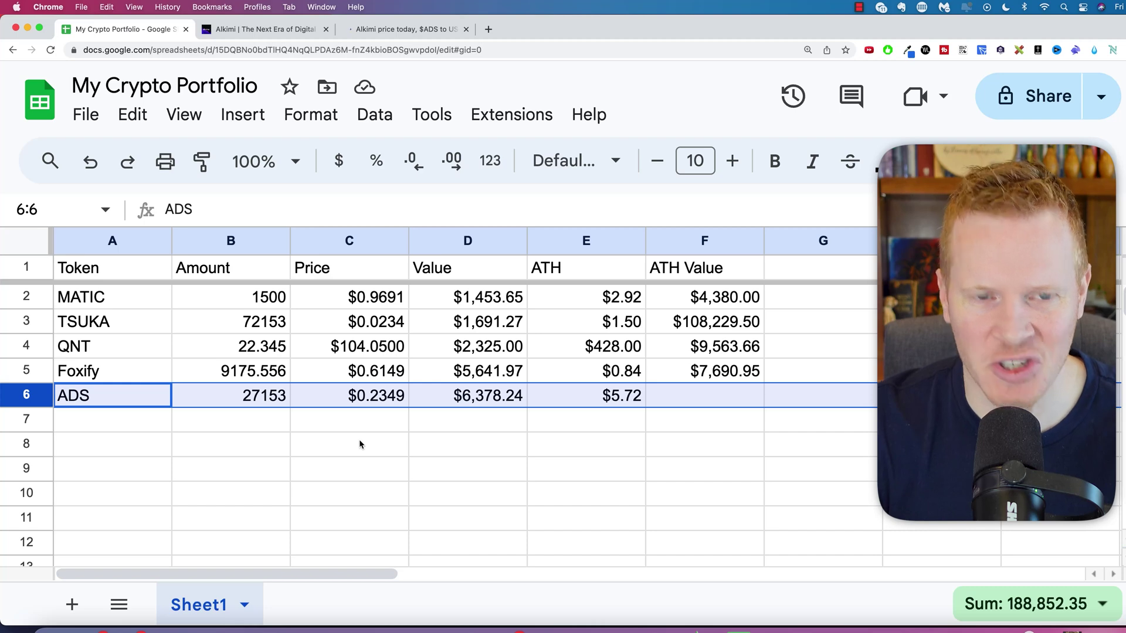
click(271, 397)
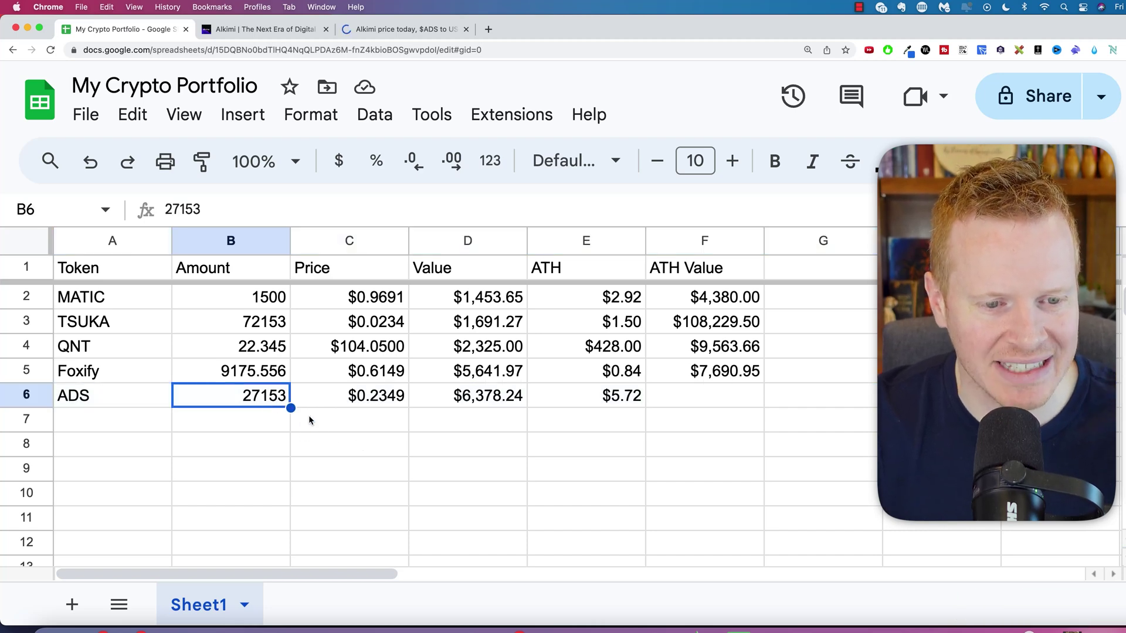
- Copy the ATH Value formula from F5 into F6, giving ADS $155,315.16
click(360, 400)
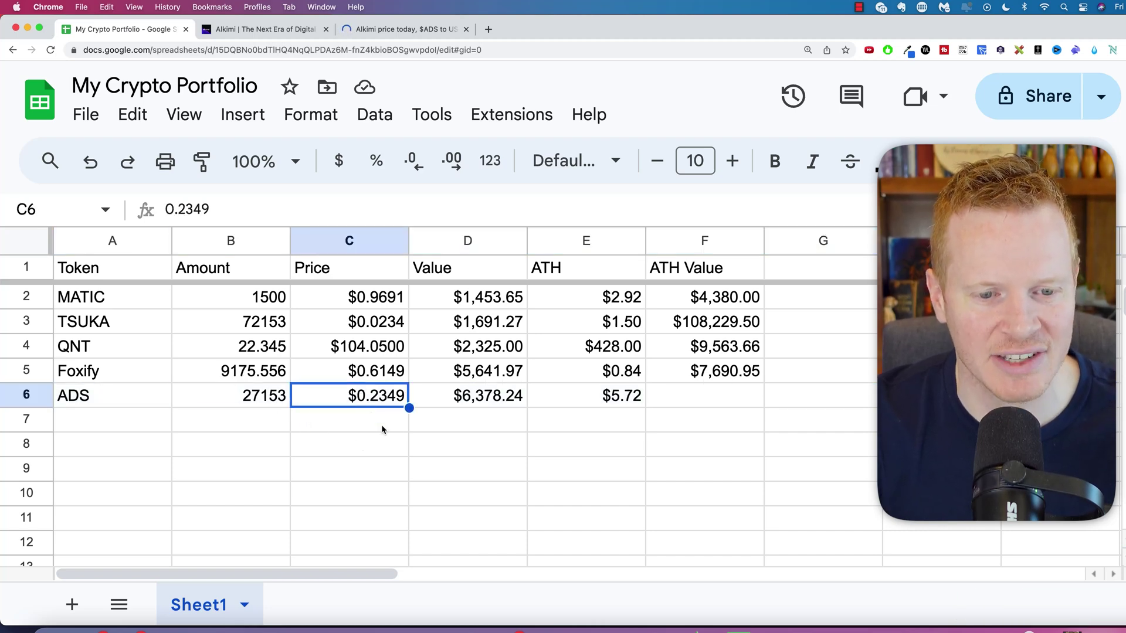
click(496, 404)
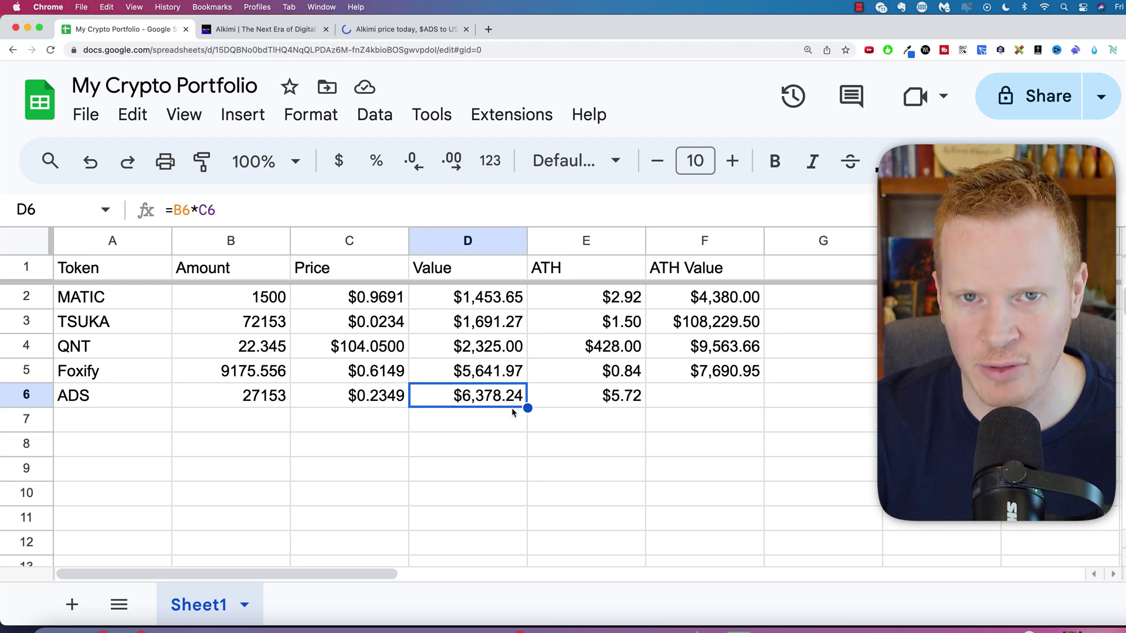
click(713, 376)
key(ctrl+c)
click(708, 395)
key(ctrl+v)
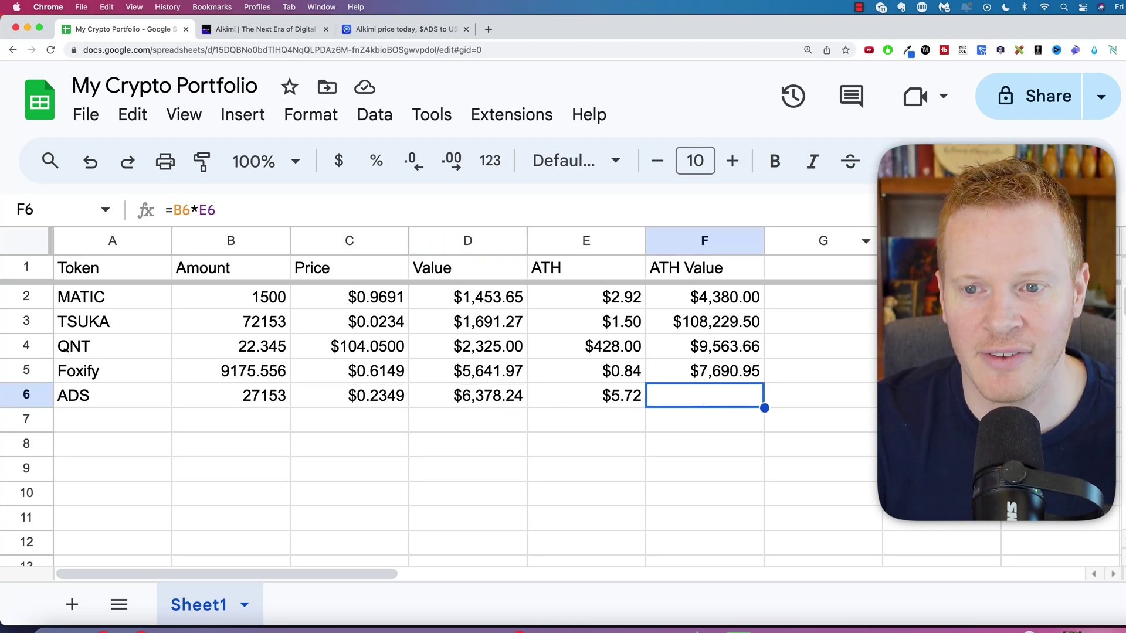
click(604, 402)
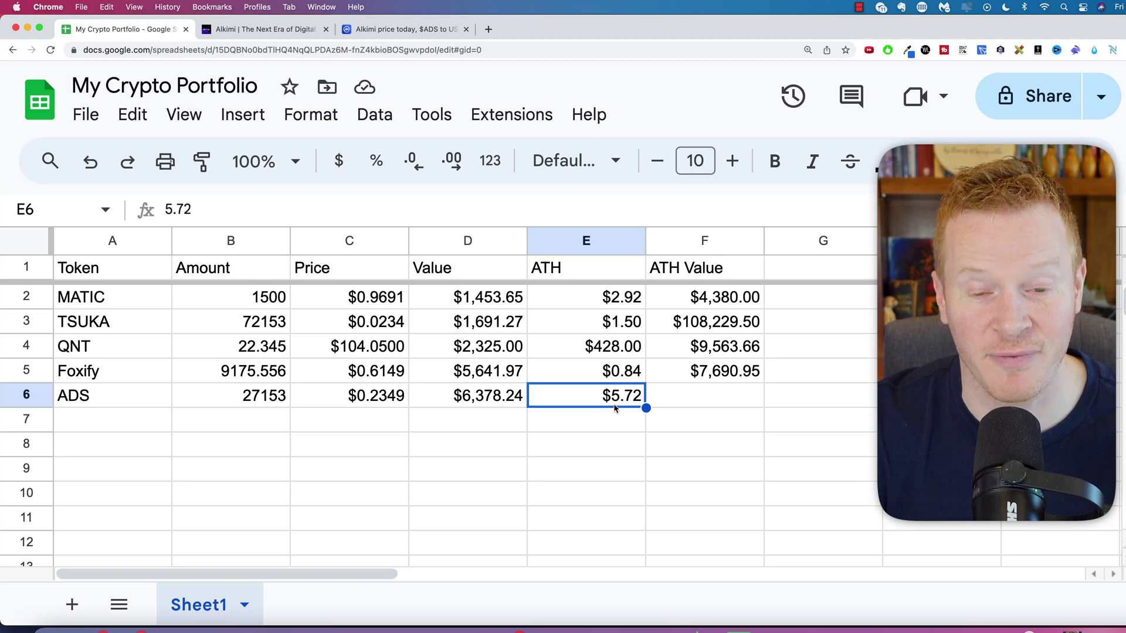
click(698, 399)
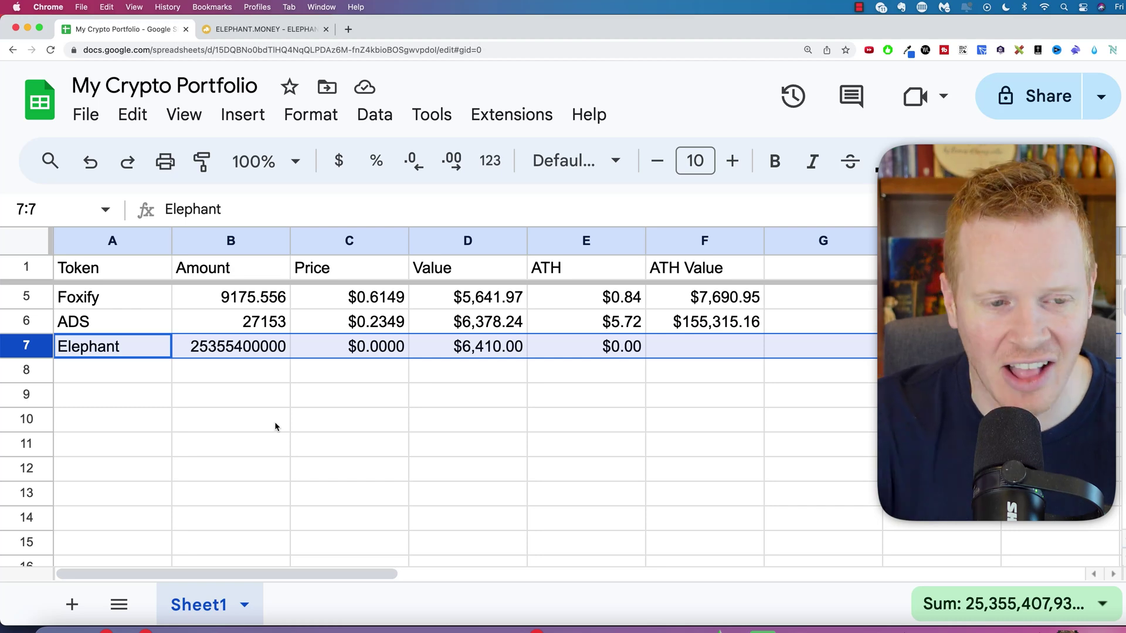
- Check the Elephant Money price chart, then review Elephant's price in the sheet
click(265, 28)
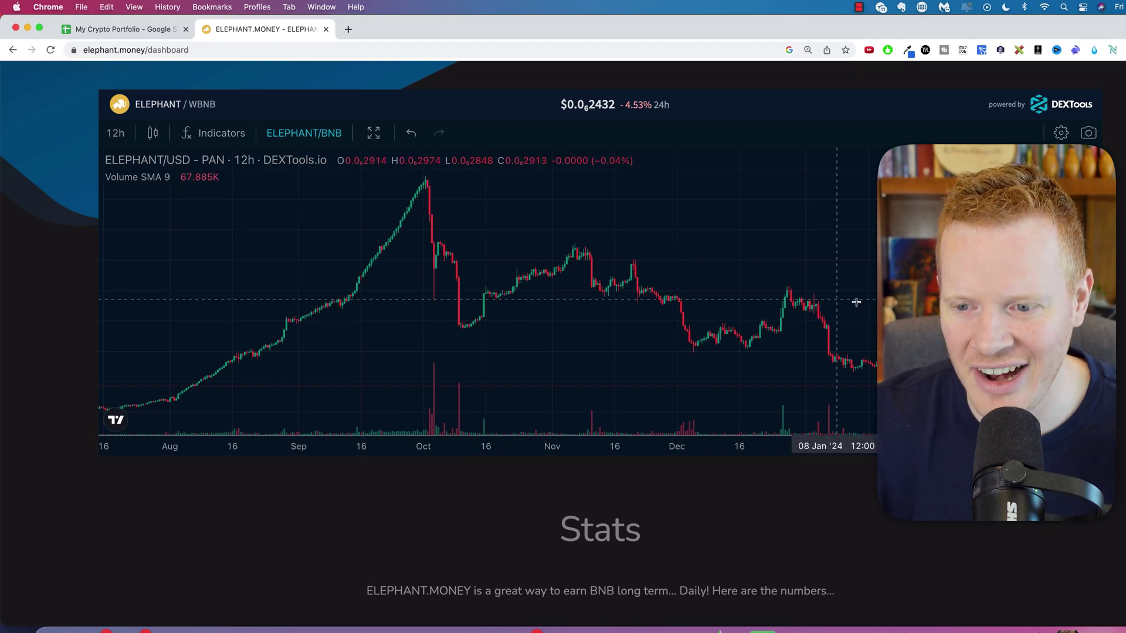
click(147, 31)
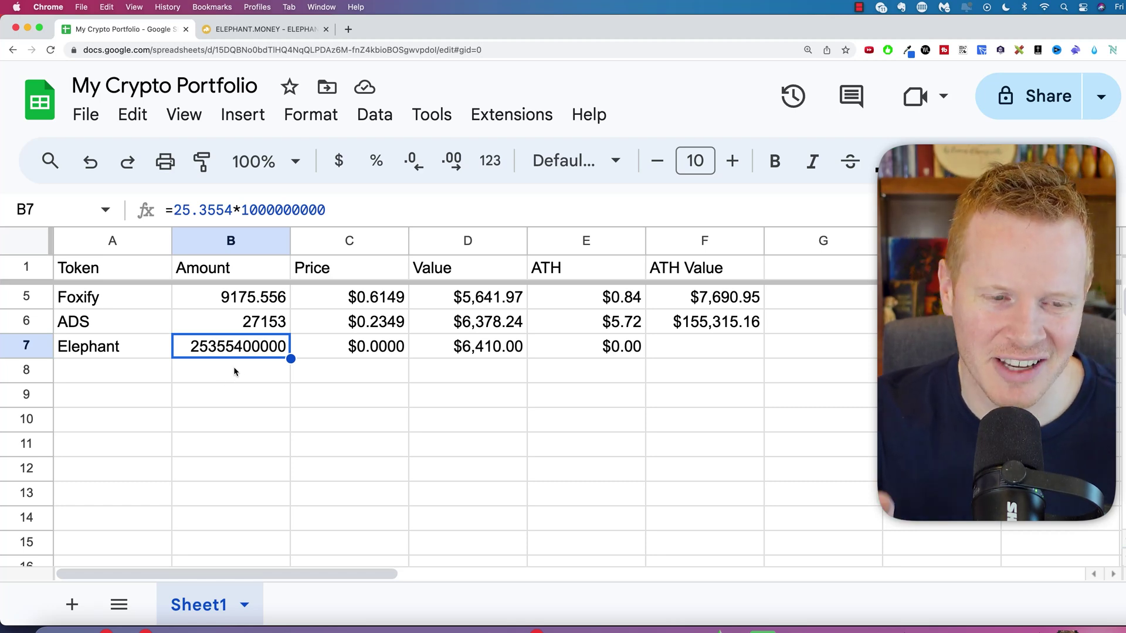
click(331, 352)
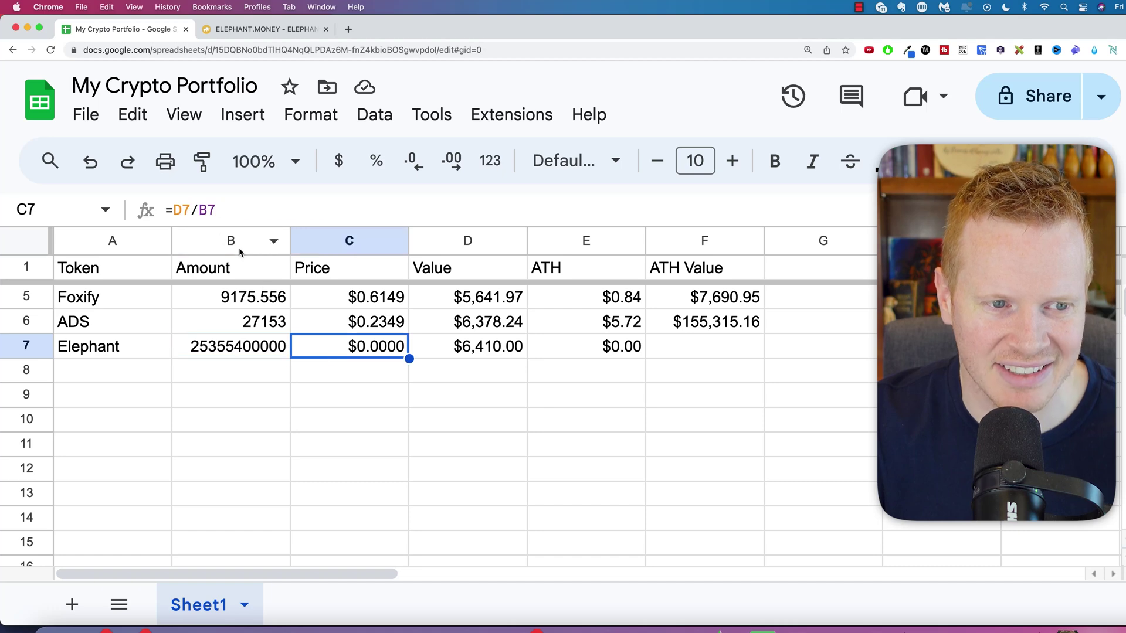
click(343, 376)
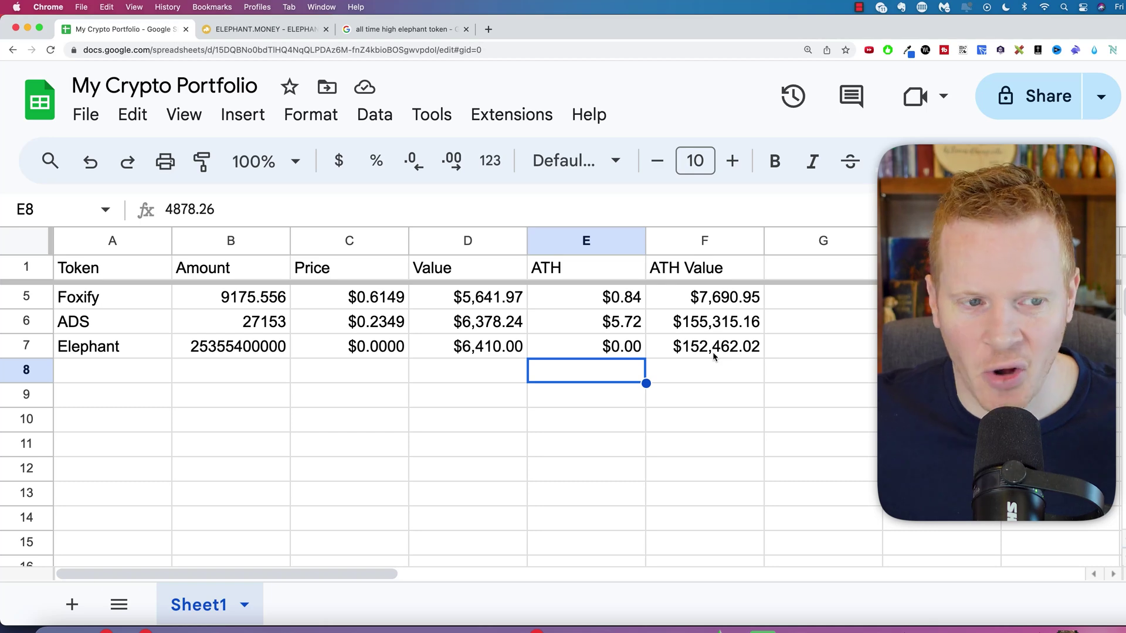
click(89, 367)
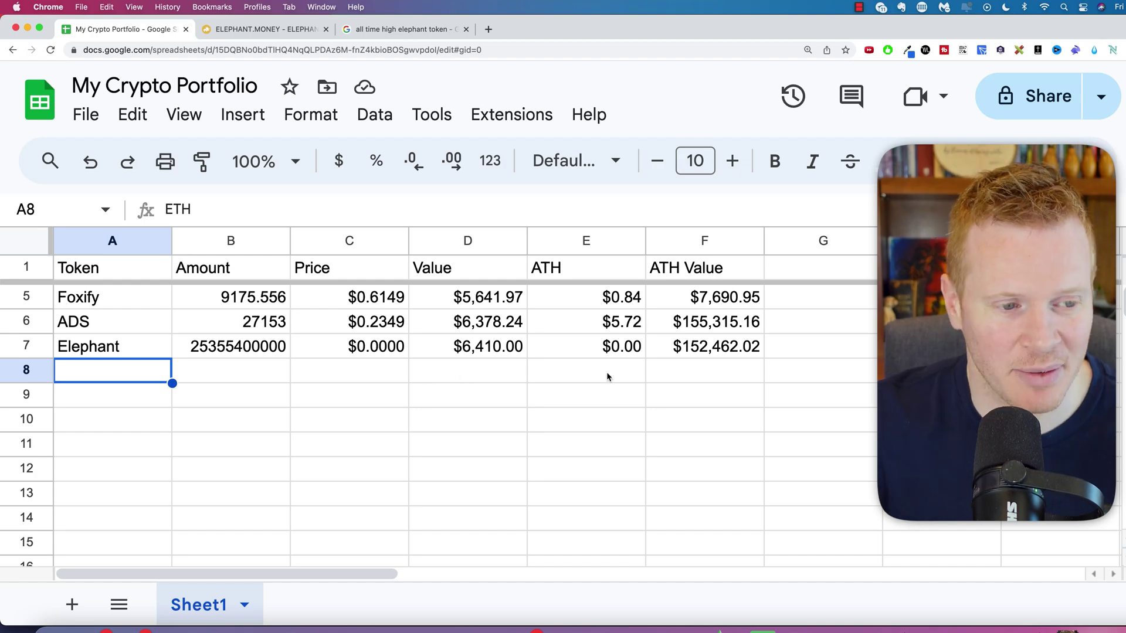
- Select the ETH row and review its price, value and $4,878.26 ATH
key(shift+space)
scroll(150, 456, up, 1)
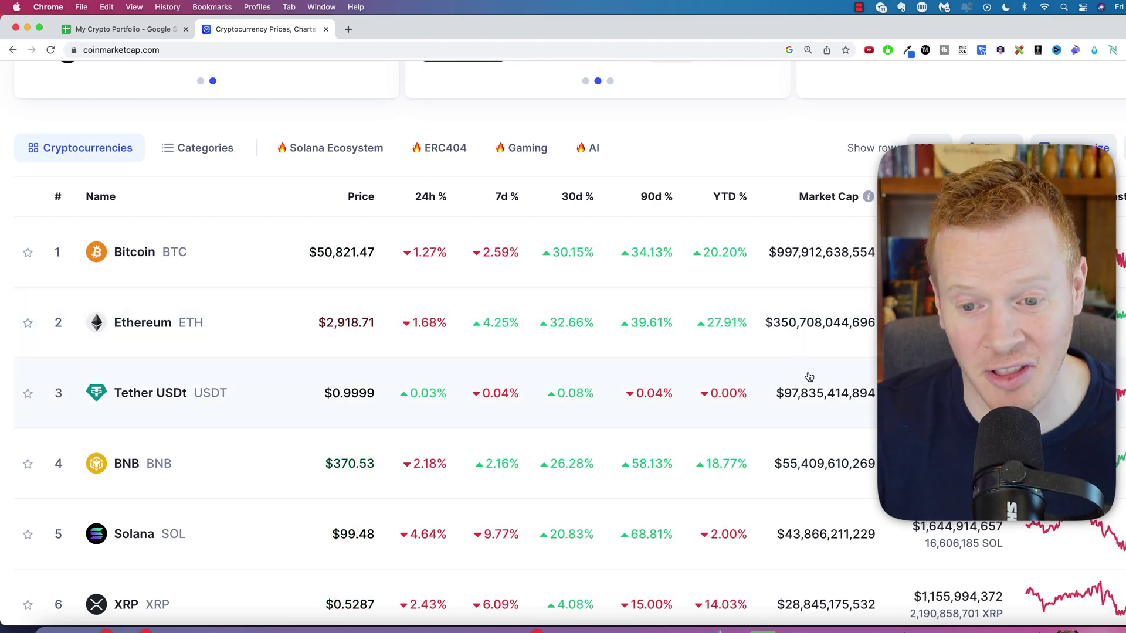
scroll(803, 387, up, 1)
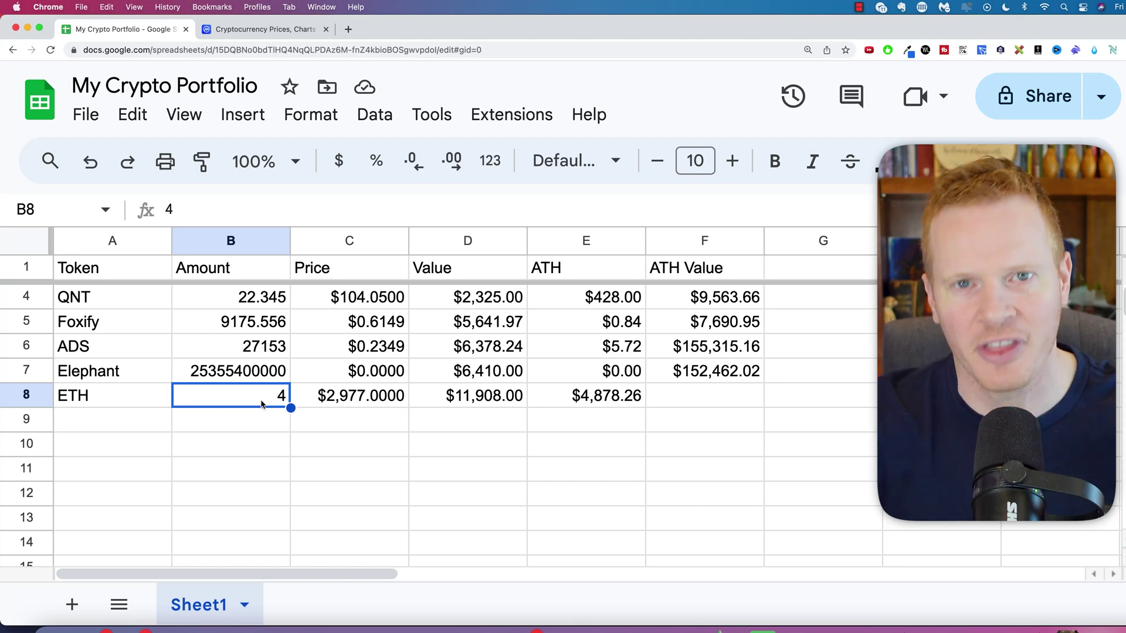
click(356, 402)
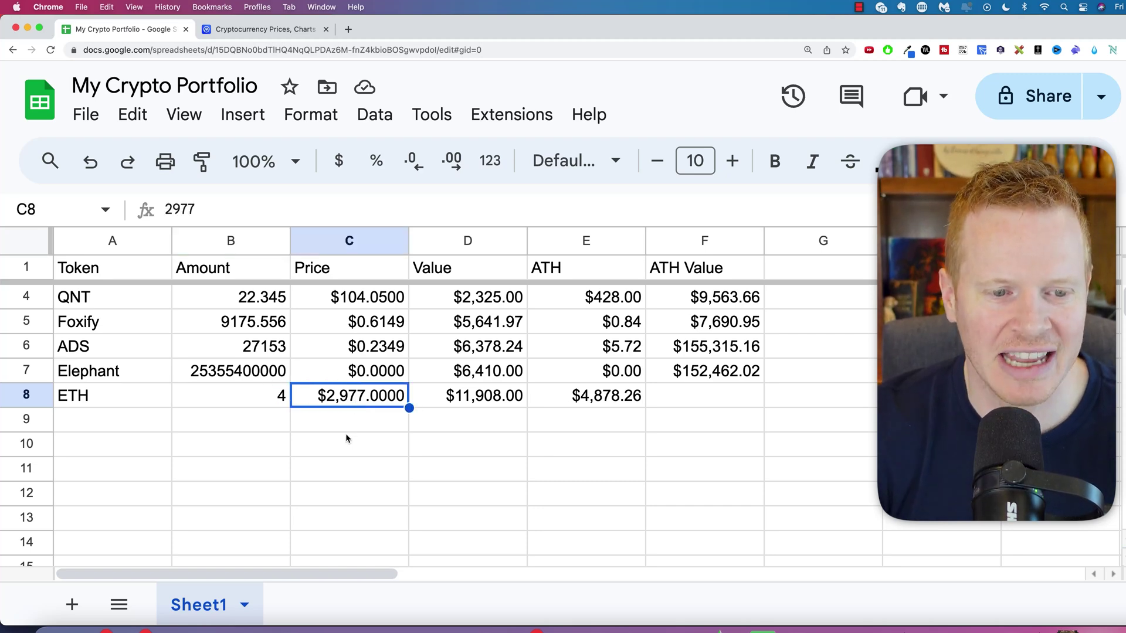
click(486, 404)
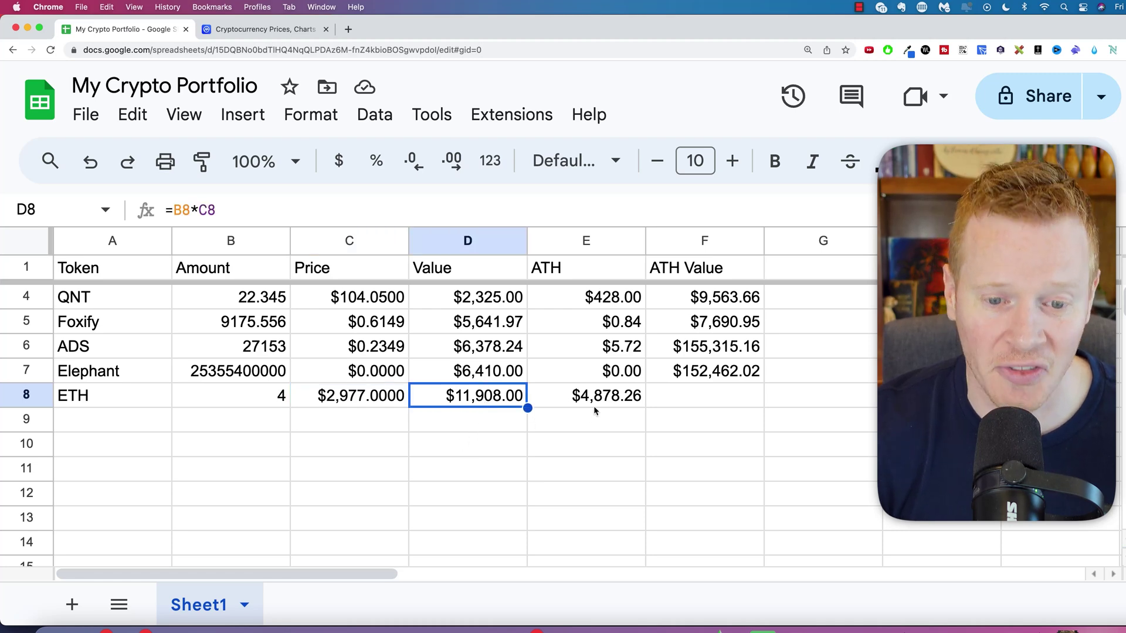
click(638, 401)
- Copy the ATH Value formula into F8 for ETH ($19,513.04), then paste DAG's data into row 9
click(709, 378)
key(ctrl+c)
click(728, 391)
key(ctrl+v)
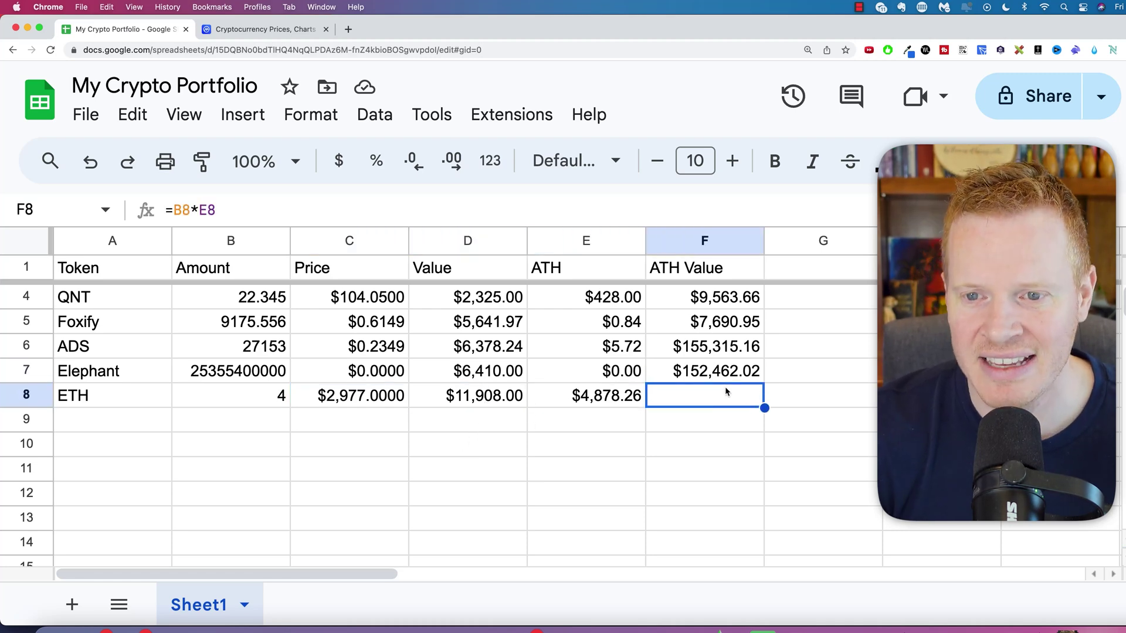
click(877, 162)
click(832, 279)
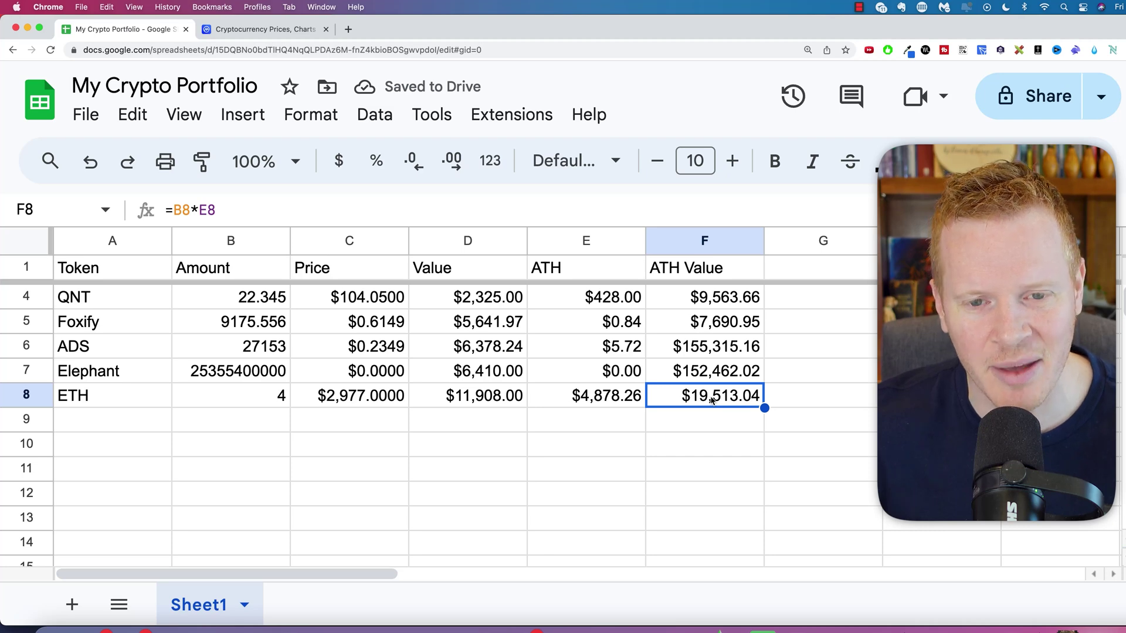
click(580, 396)
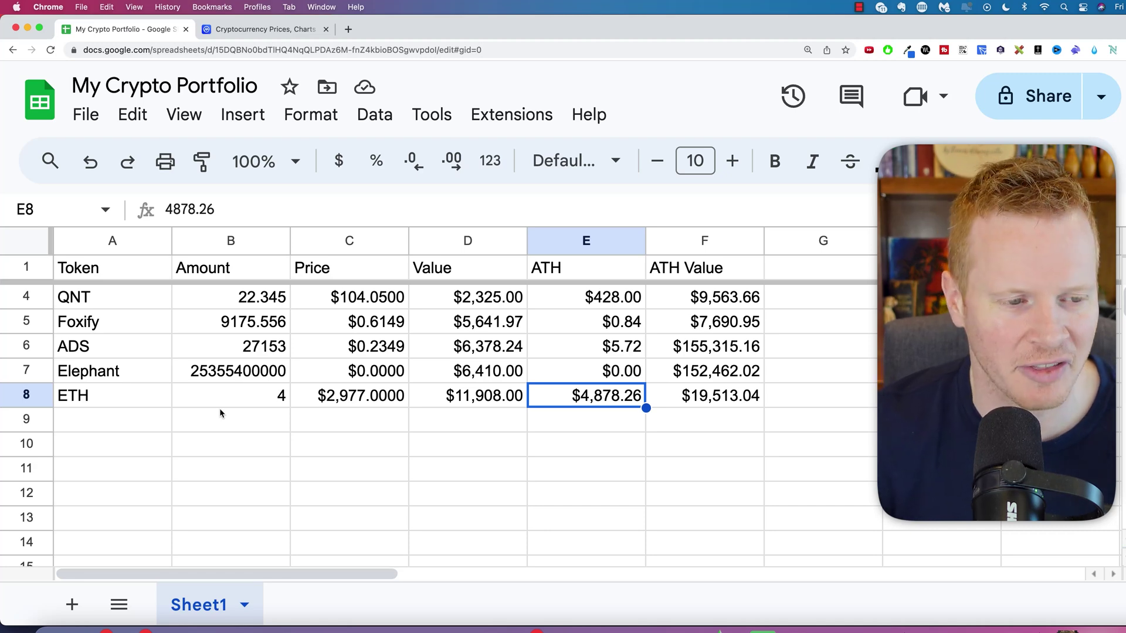
click(111, 420)
key(super+v)
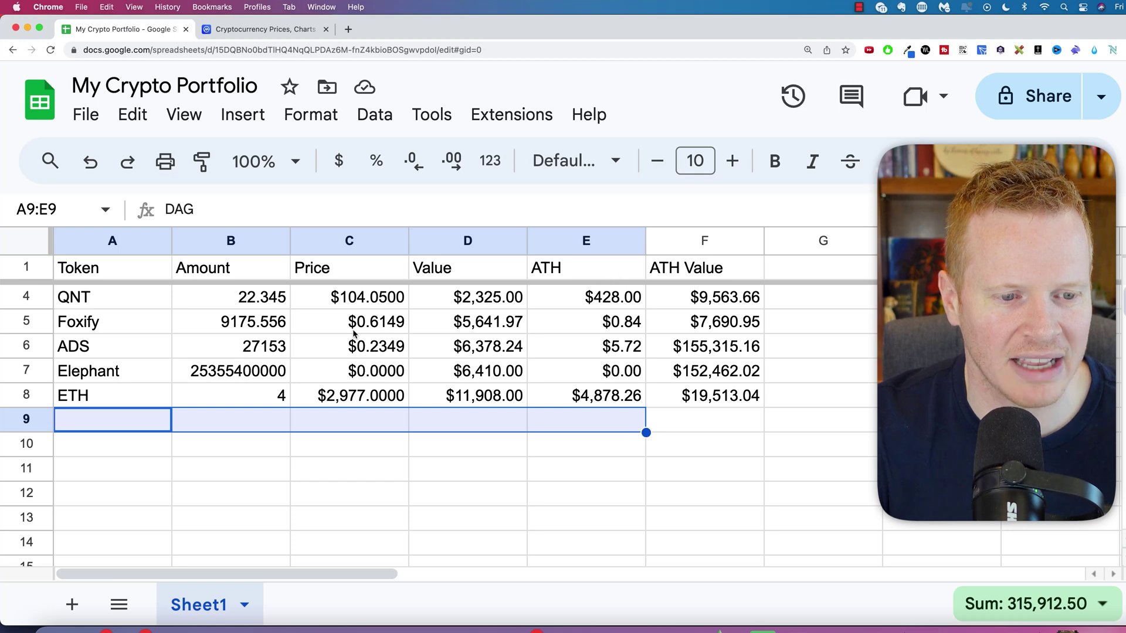
- Look over DAG on the Constellation Network website, then come back to the portfolio sheet
scroll(110, 377, down, 1)
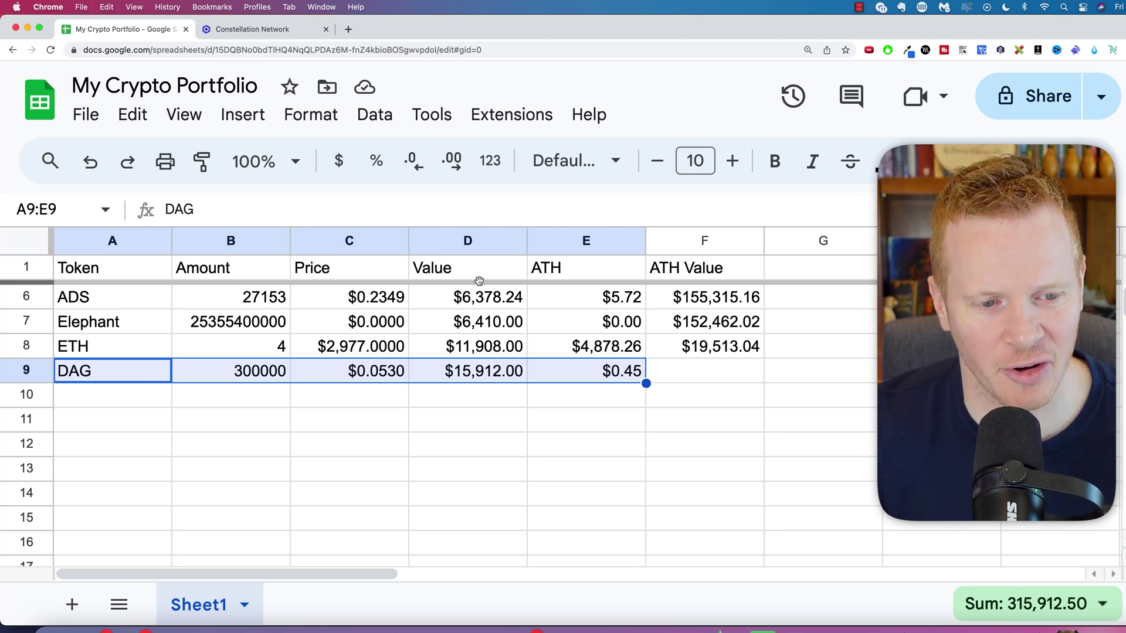
key(ctrl+Tab)
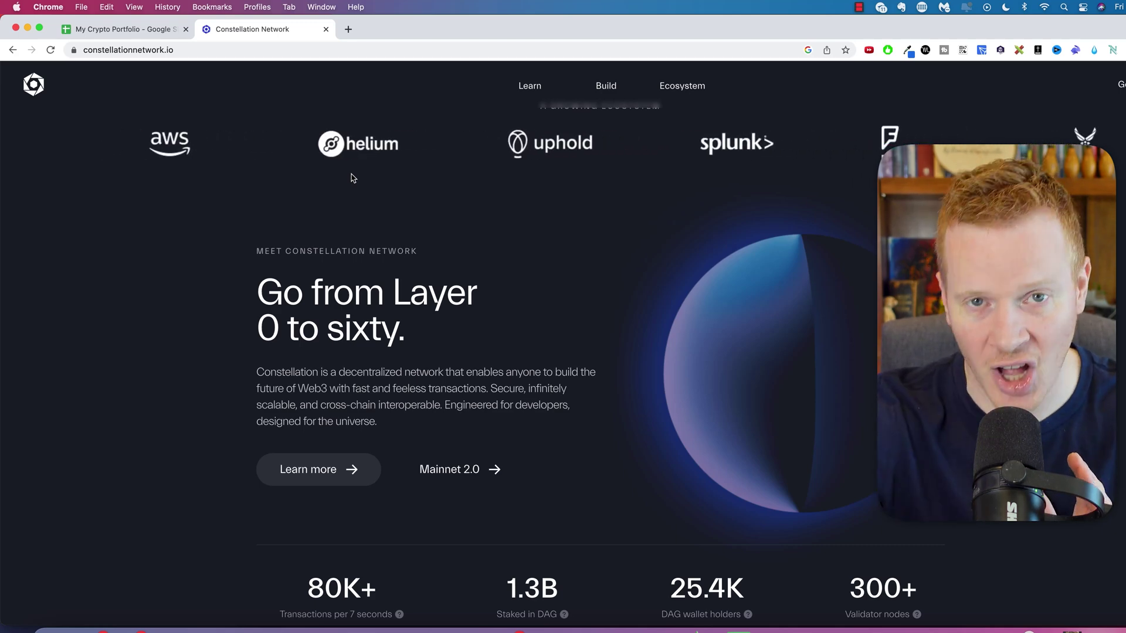
click(126, 29)
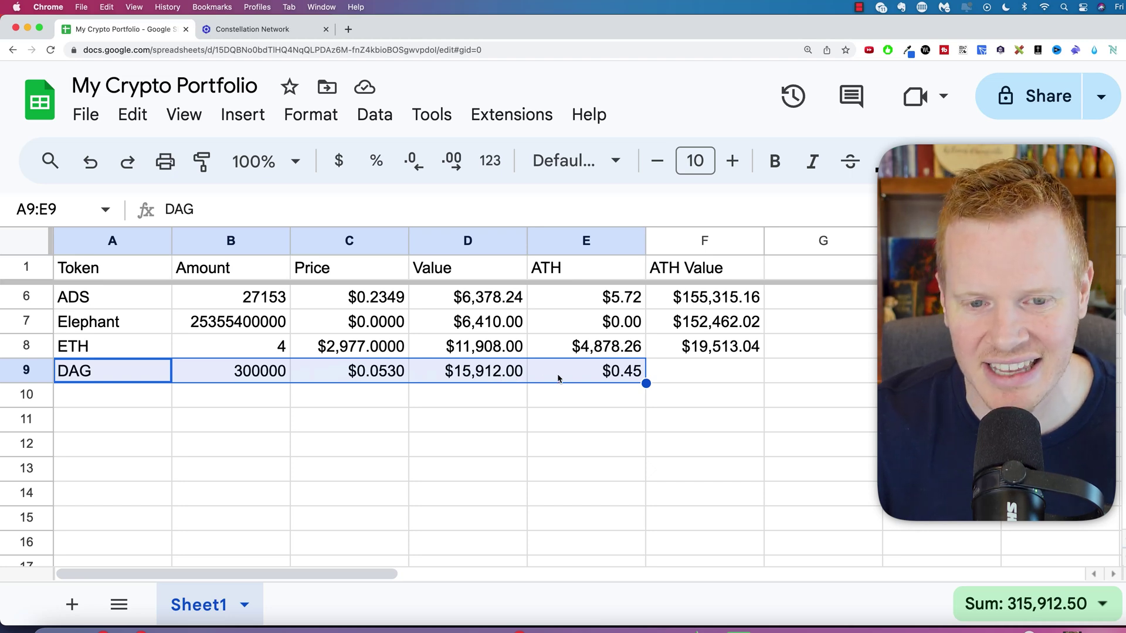
- Make DAG's ATH Value of $135,540.00 in F9 visible by giving it a text colour
click(701, 369)
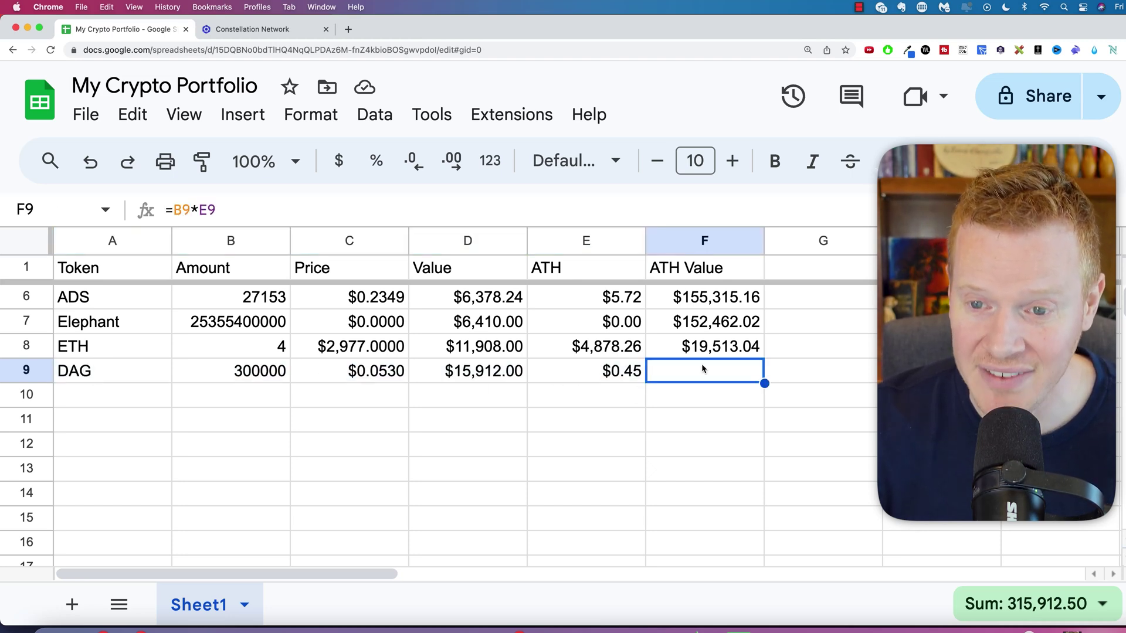
click(878, 162)
click(894, 199)
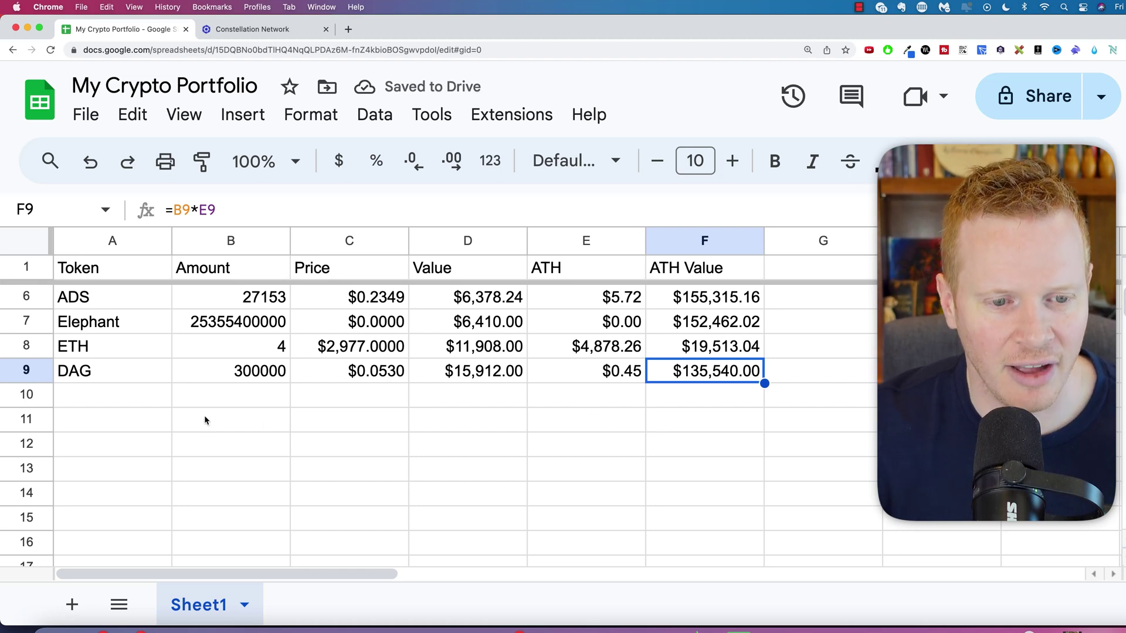
click(677, 386)
click(671, 368)
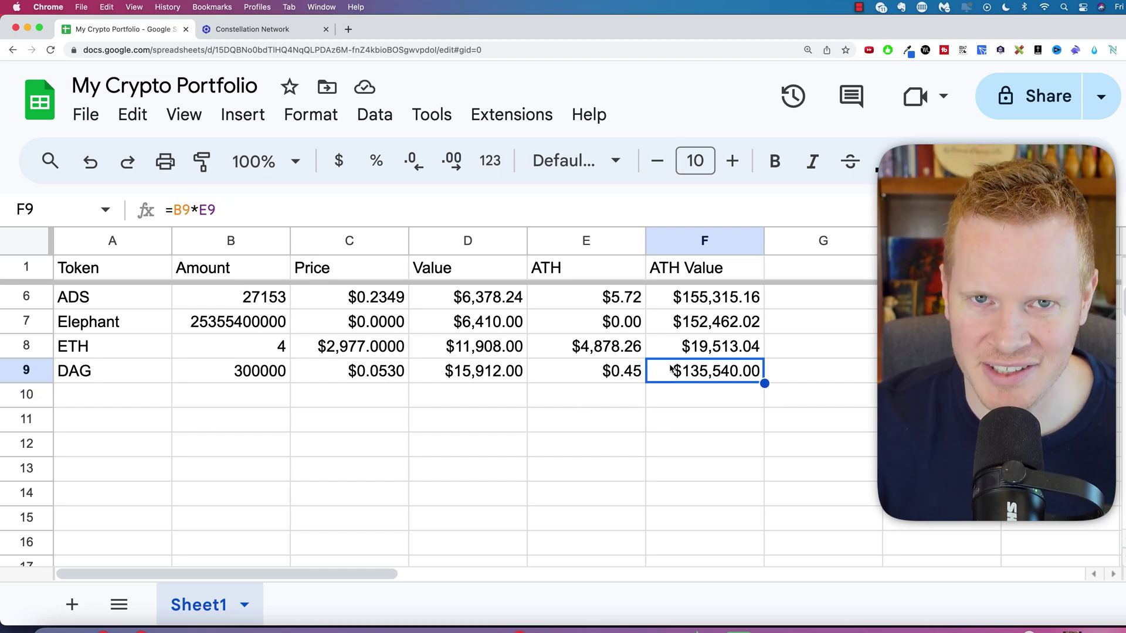
click(604, 373)
- Check the KDA entry in row 10 with its amount of 30000
click(115, 400)
scroll(115, 400, down, 1)
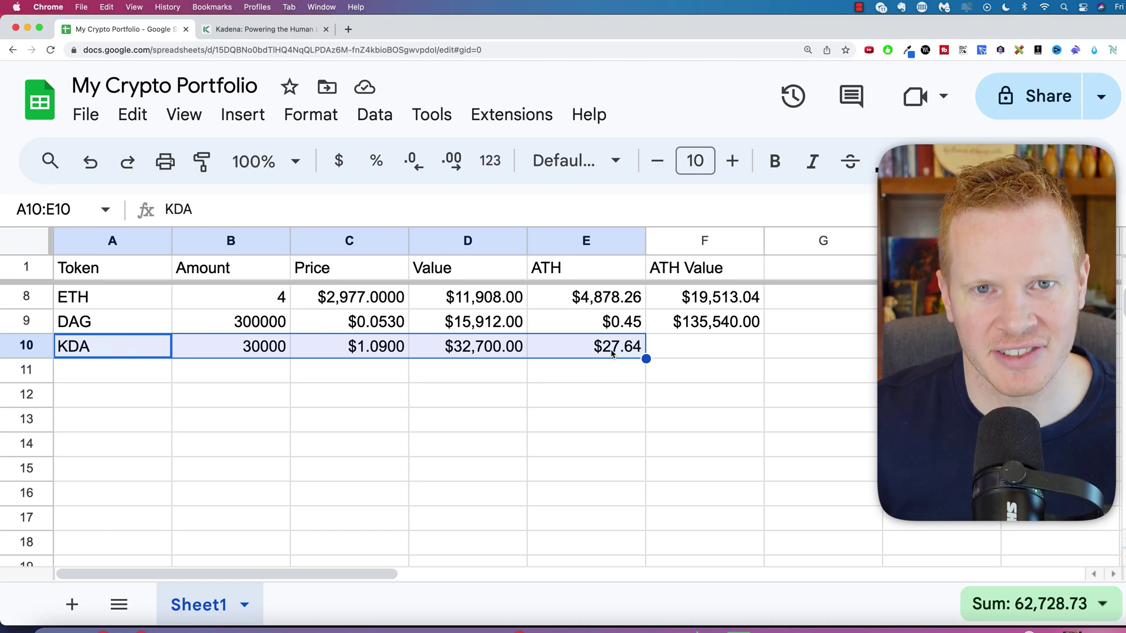
click(216, 342)
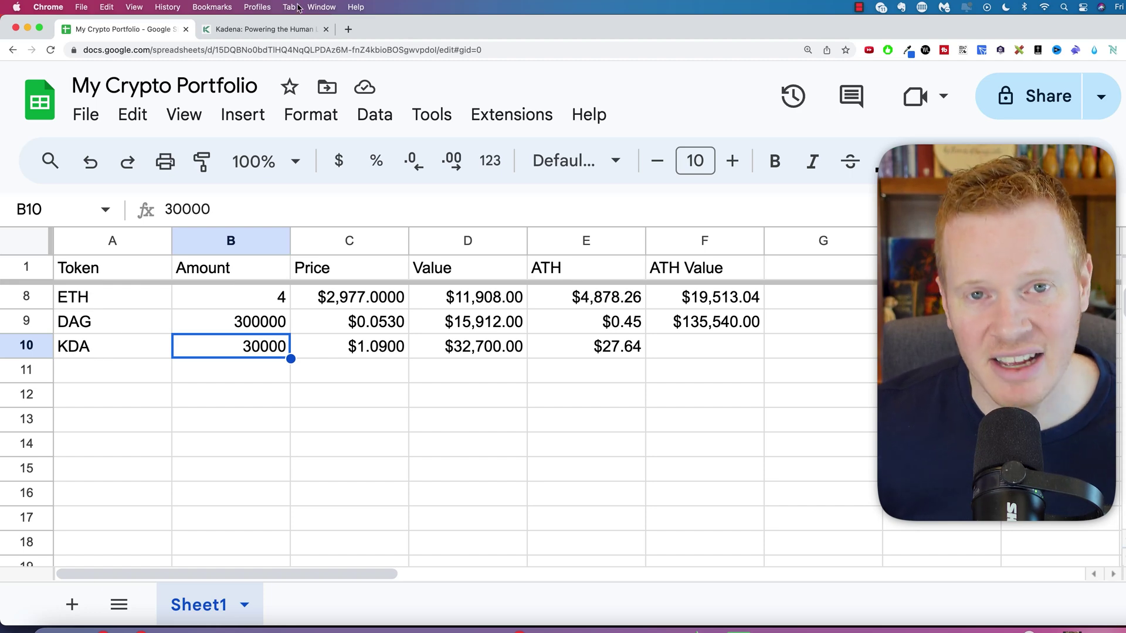
- Review the Kadena website, then verify KDA's ATH Value cell and its $27.64 all-time high
click(263, 31)
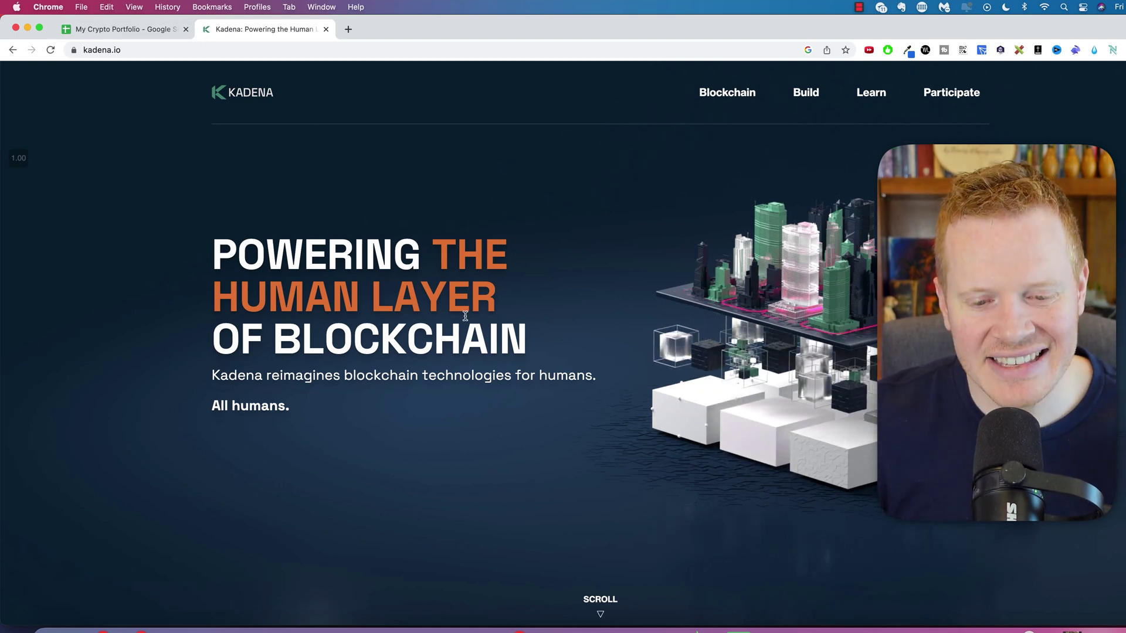
scroll(466, 317, down, 5)
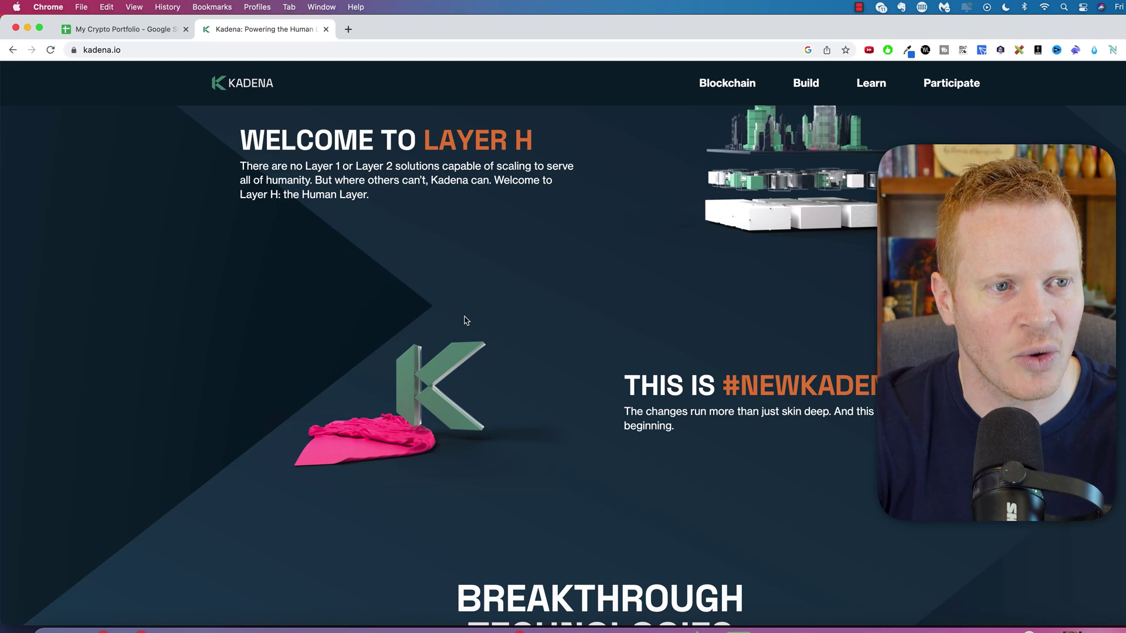
click(128, 33)
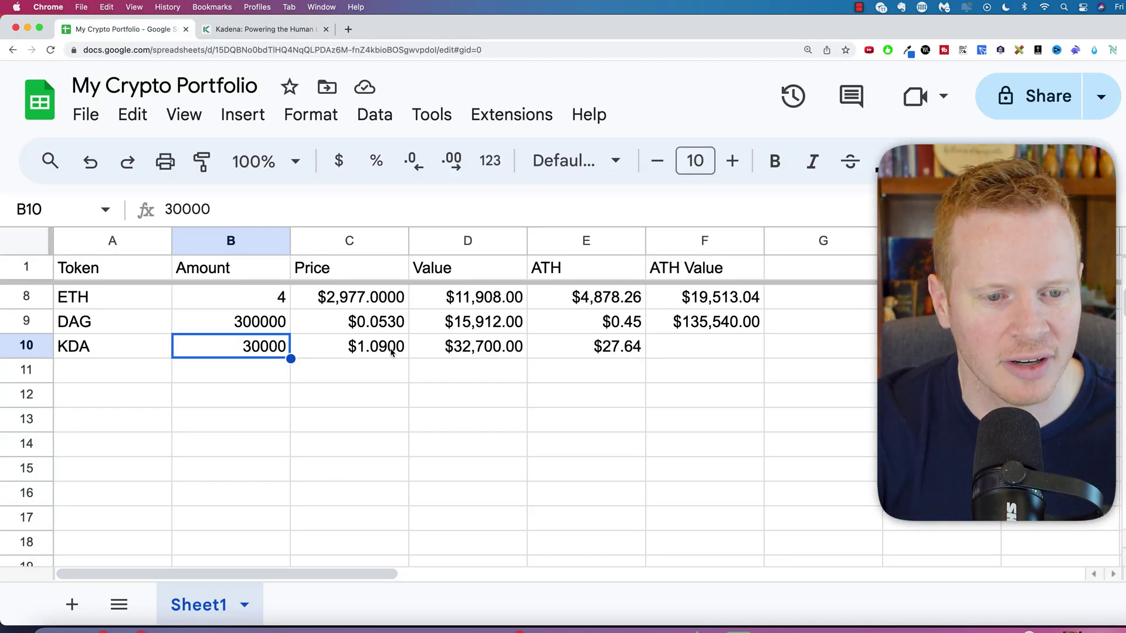
click(698, 344)
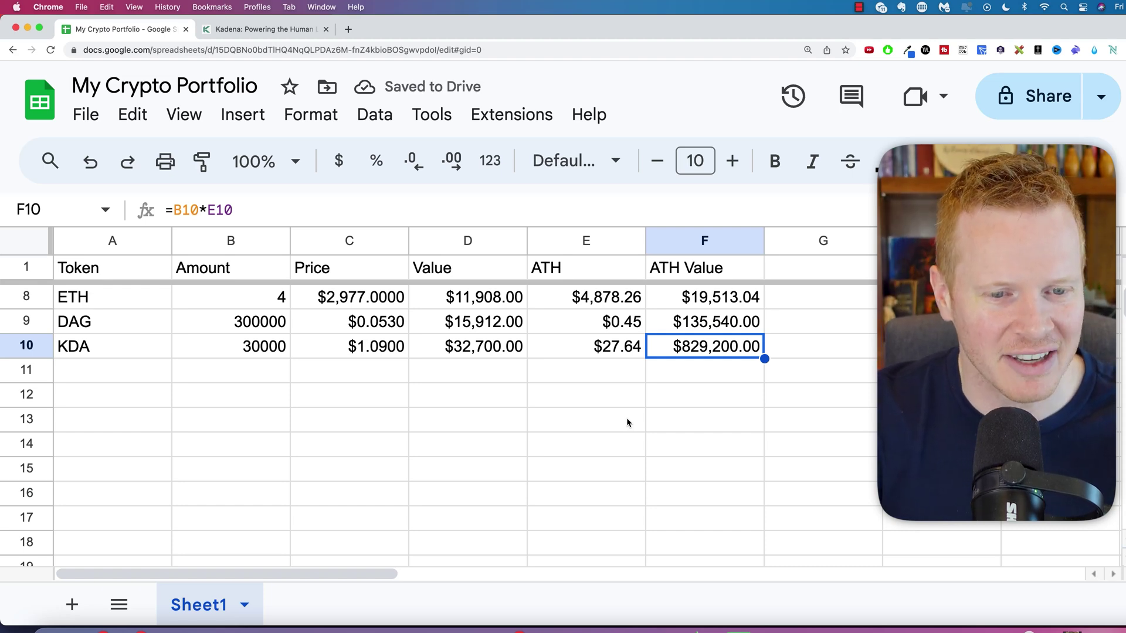
click(617, 353)
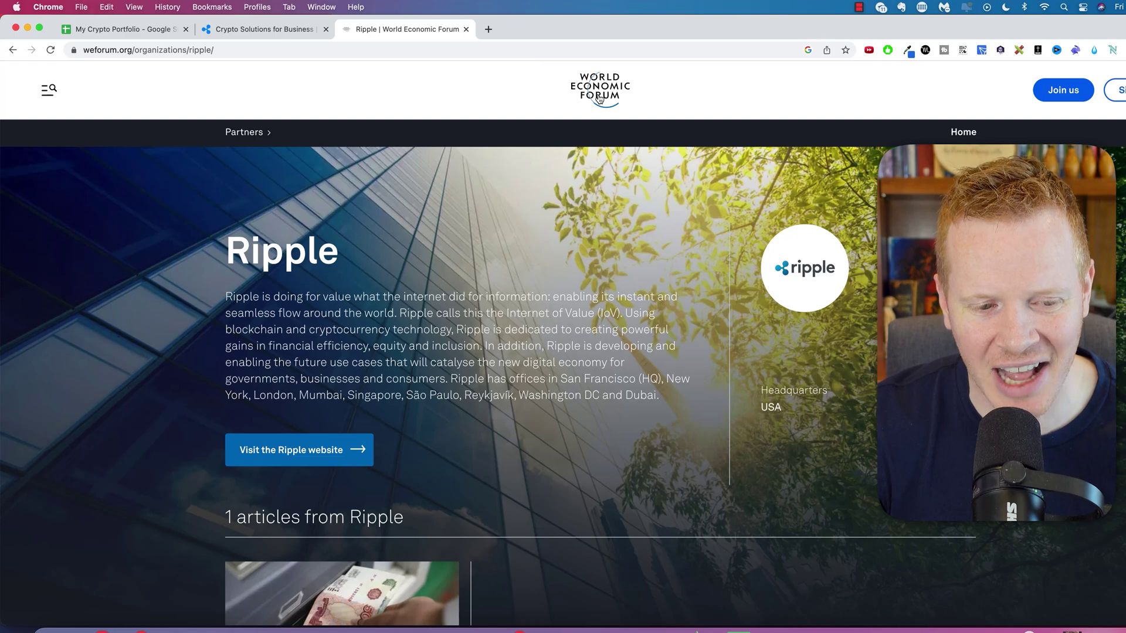
- Read the Ripple heading and description on the Ripple page before returning to the sheet
drag(232, 237, 731, 404)
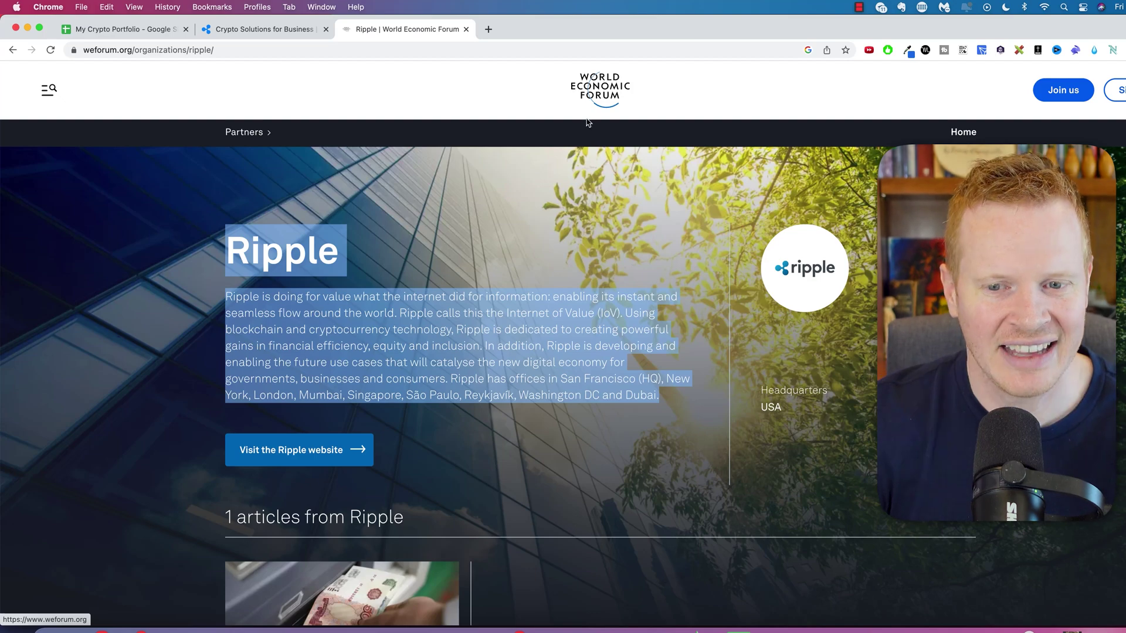
click(472, 288)
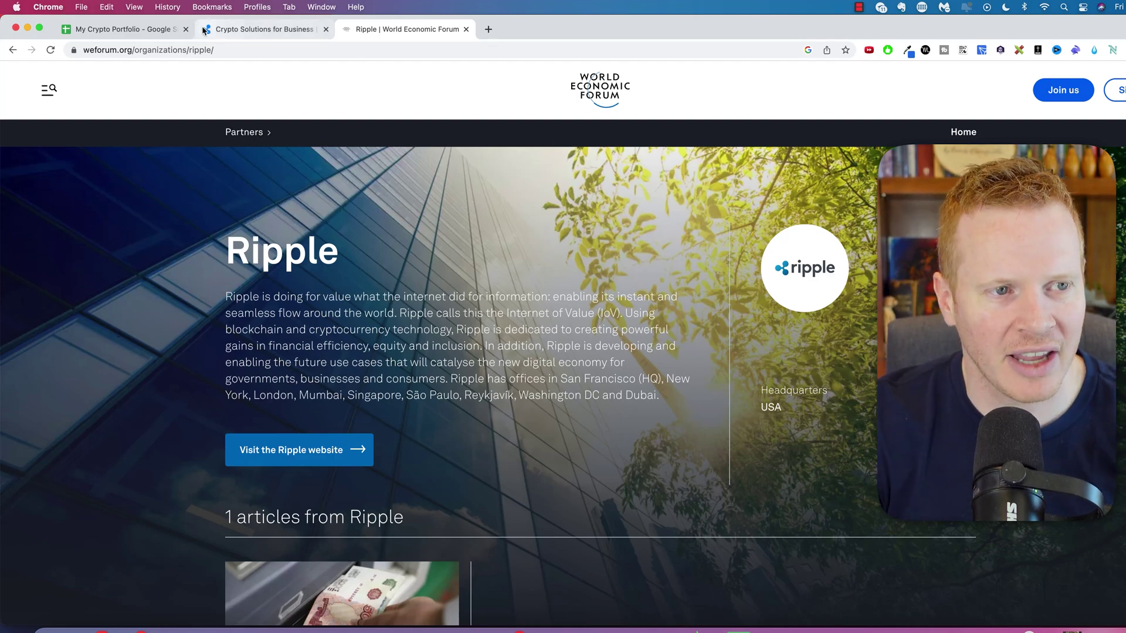
click(160, 30)
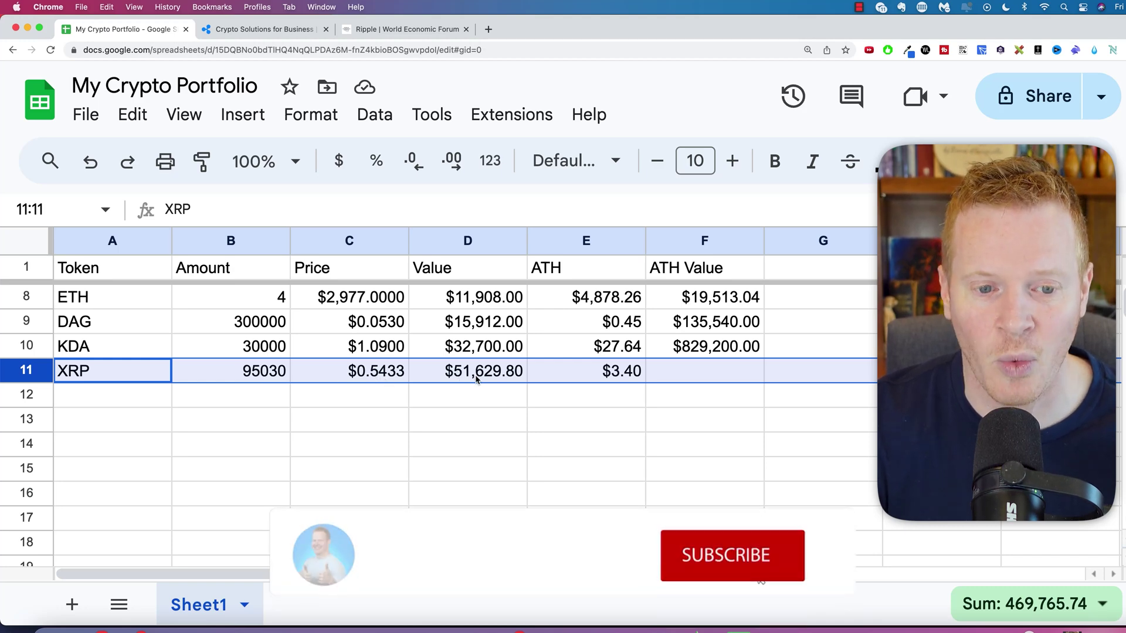
- Make XRP's ATH Value of $323,102.00 (amount times the 3.4 ATH) visible with a text colour
click(681, 375)
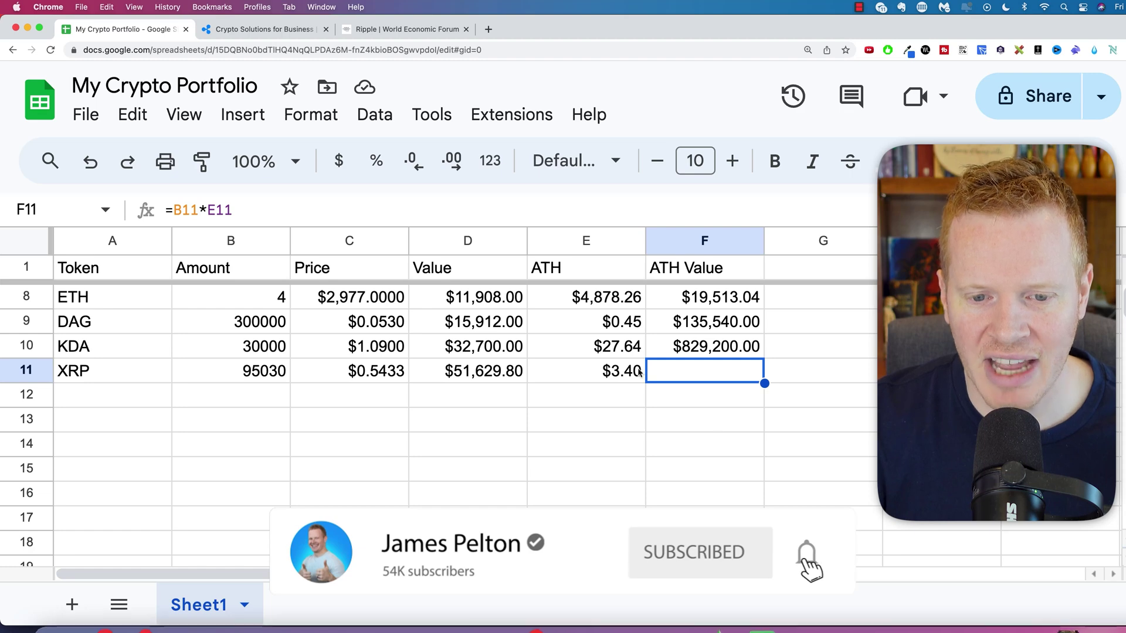
click(624, 379)
click(678, 381)
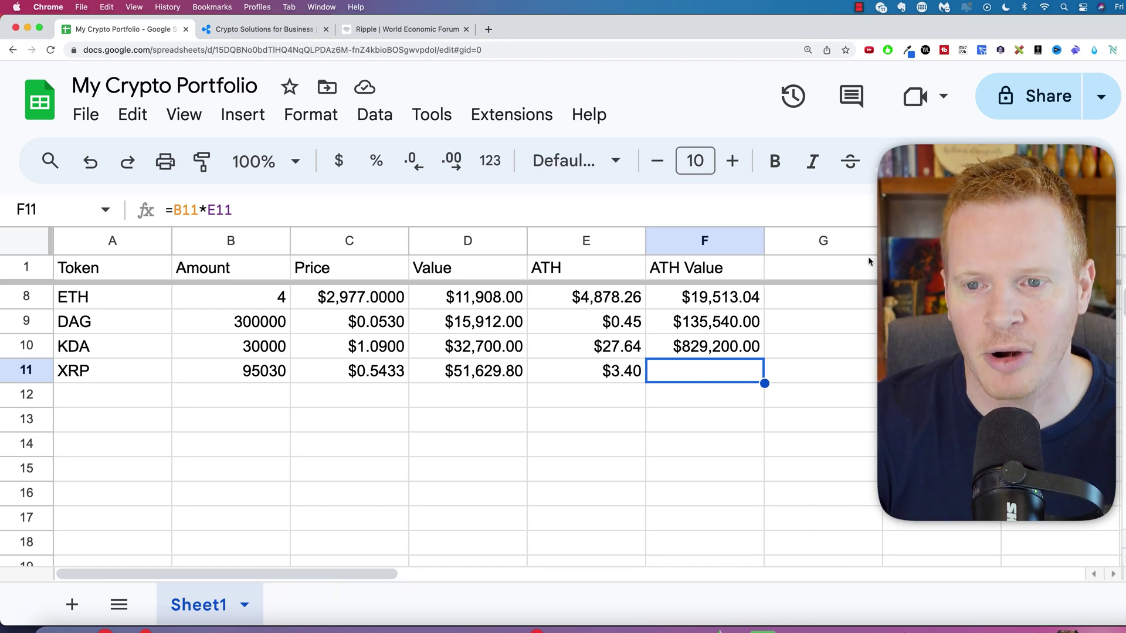
click(888, 160)
click(897, 214)
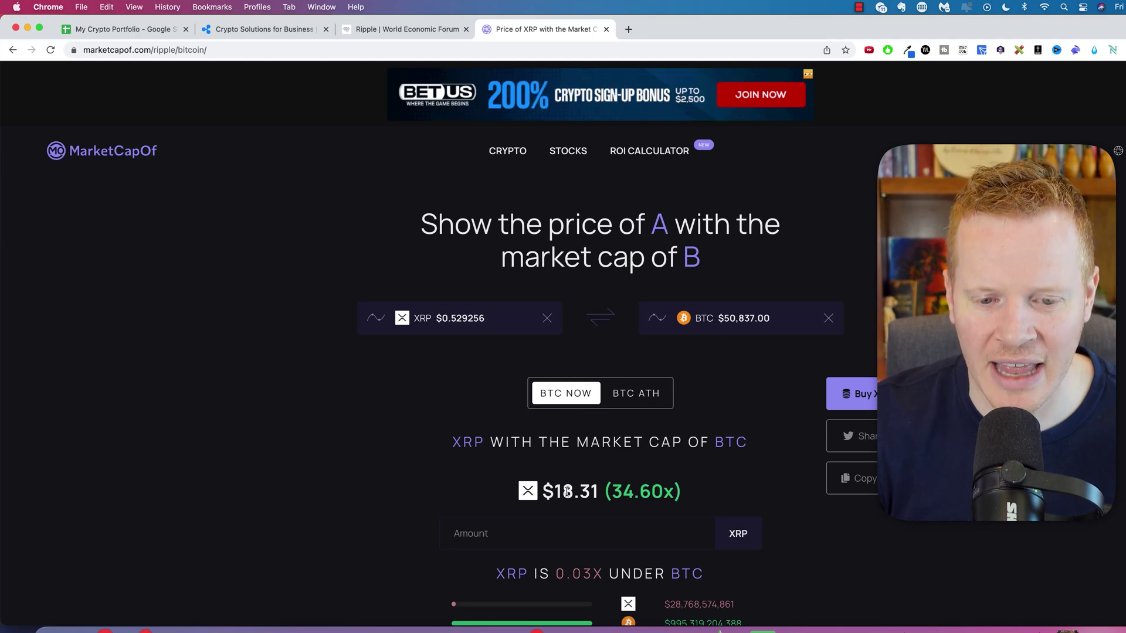
- Try 18.31 as XRP's ATH in E11, then undo it back to $3.40
click(126, 28)
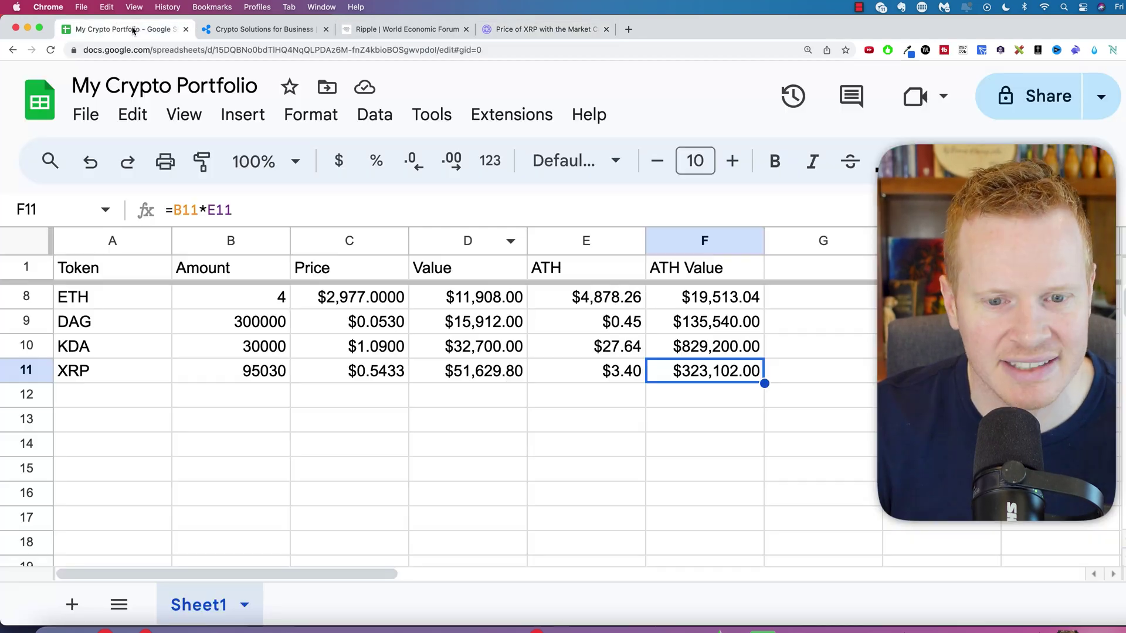
key(Left)
text(18.31)
key(Return)
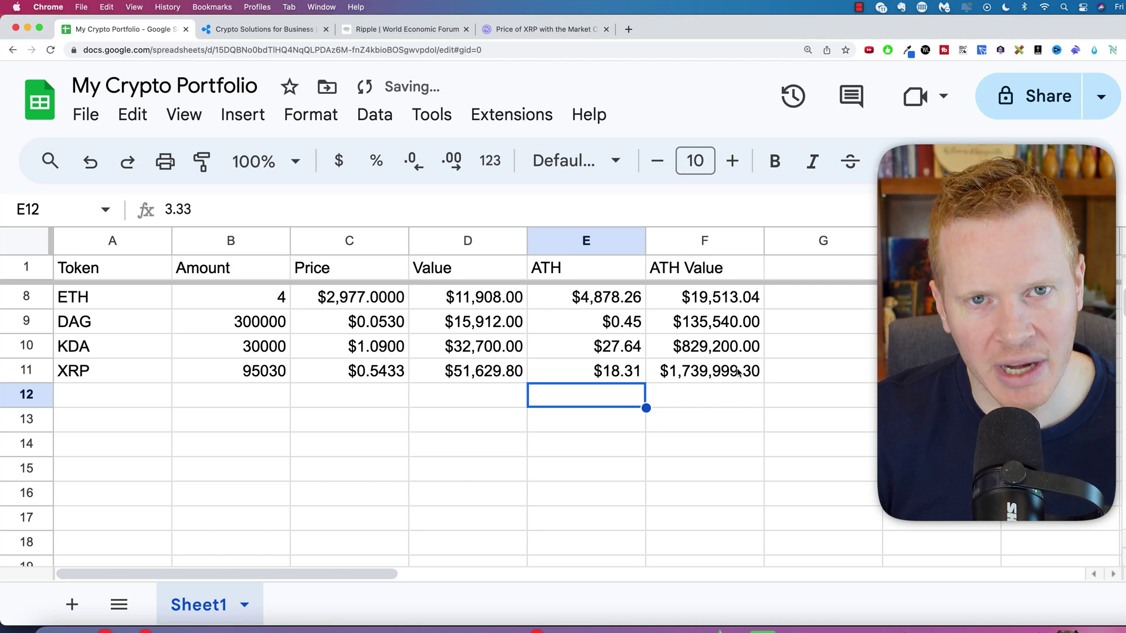
key(super+z)
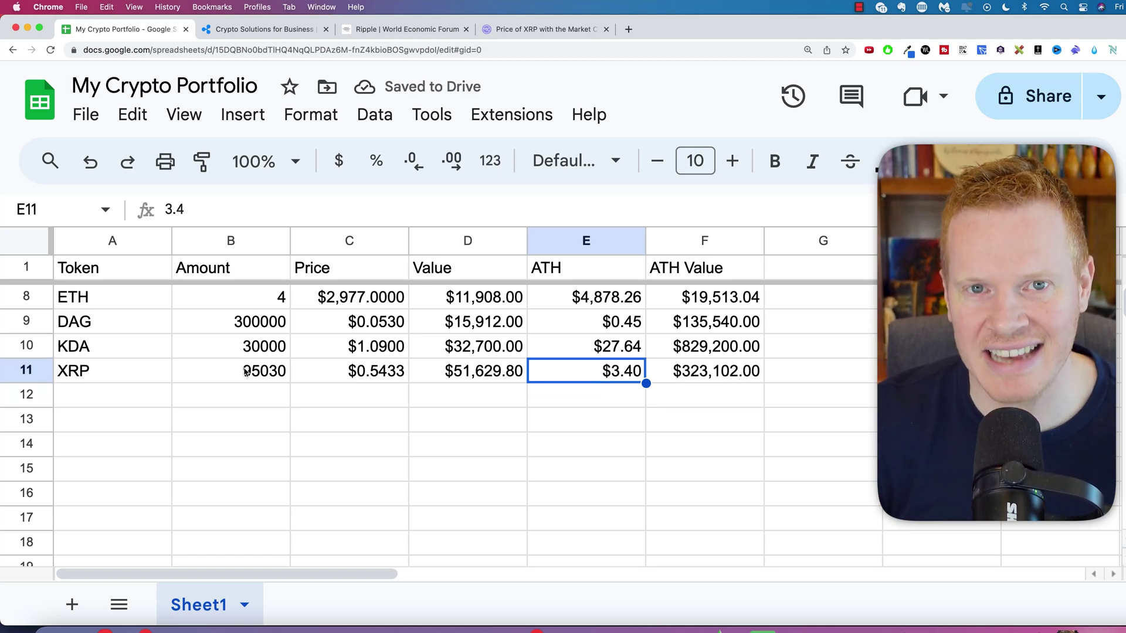
click(494, 377)
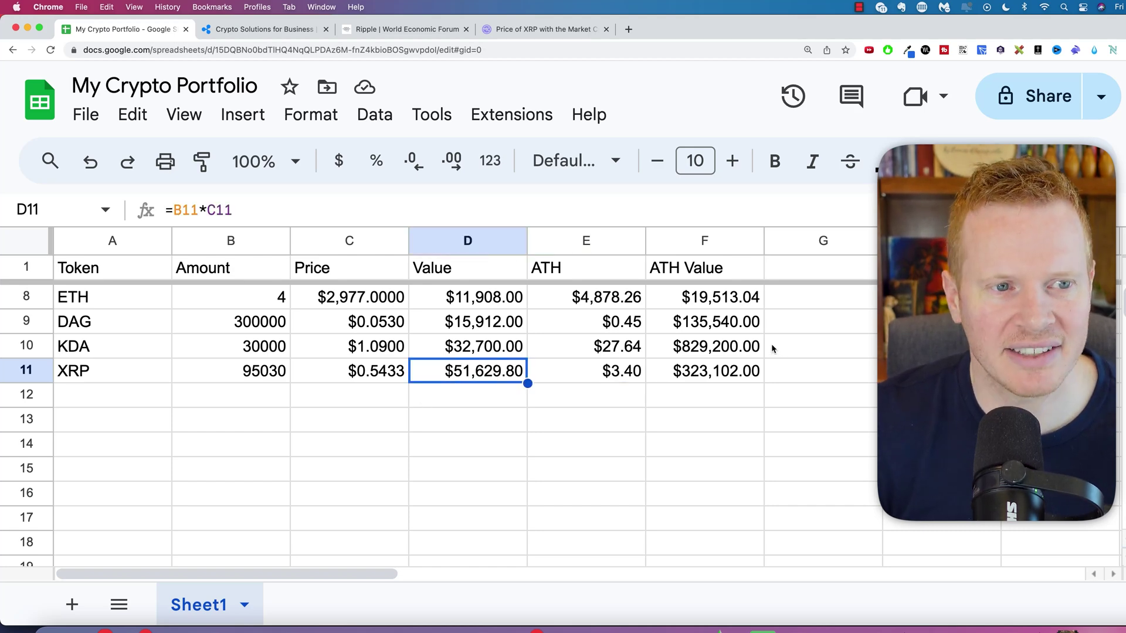
scroll(237, 419, down, 1)
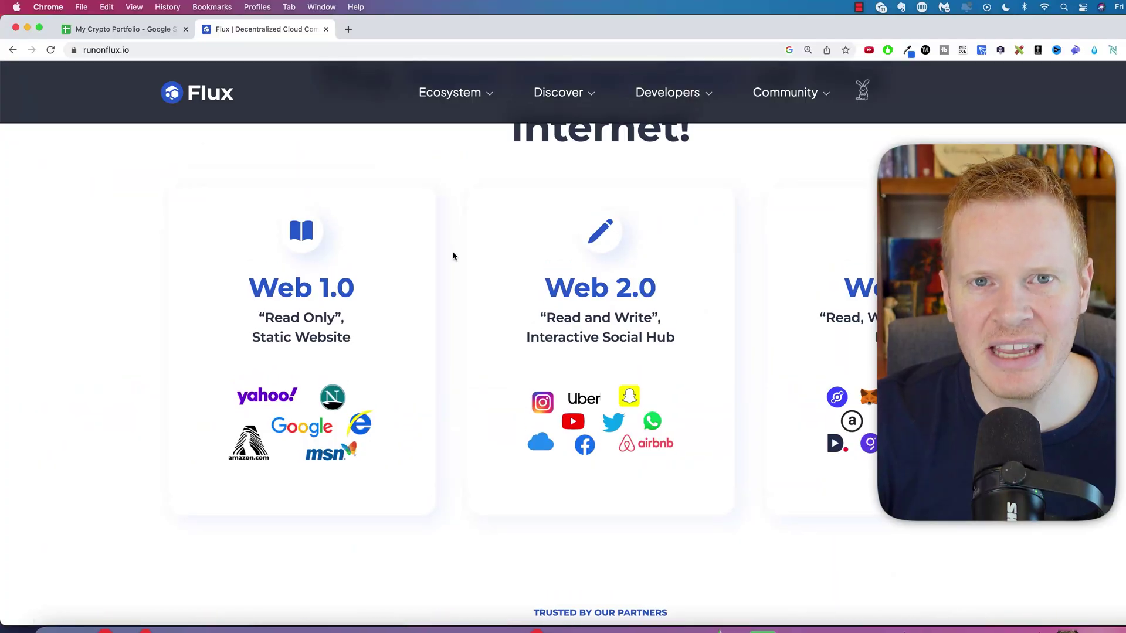
- Scroll the Flux site to the 8 vCPU cost estimator showing FLUX at $25.82
scroll(453, 253, up, 3)
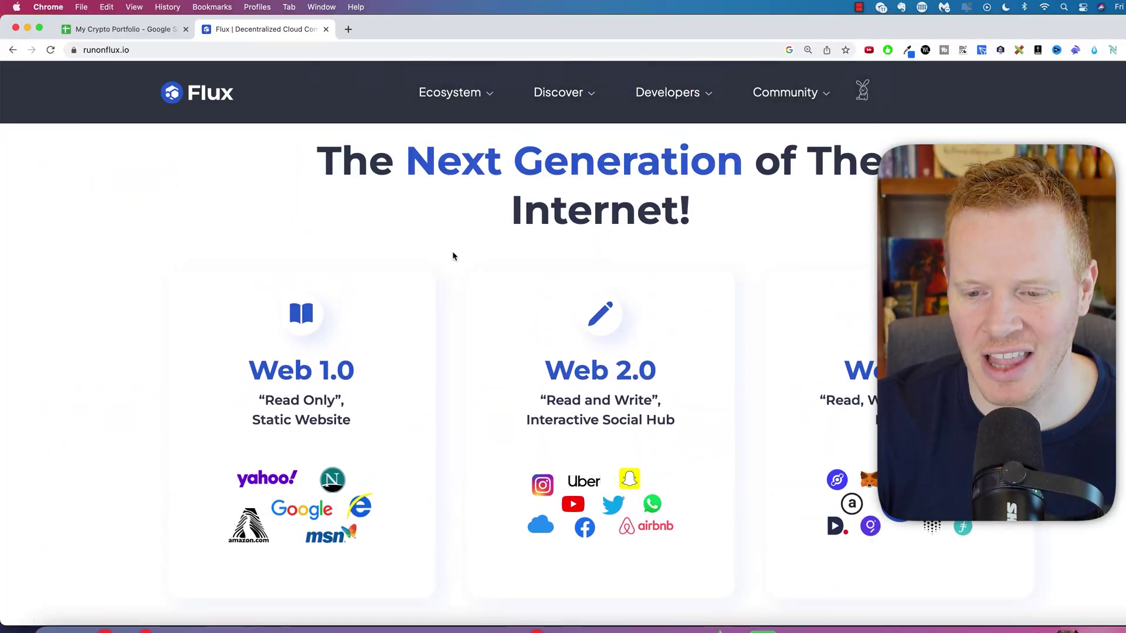
scroll(453, 253, down, 3)
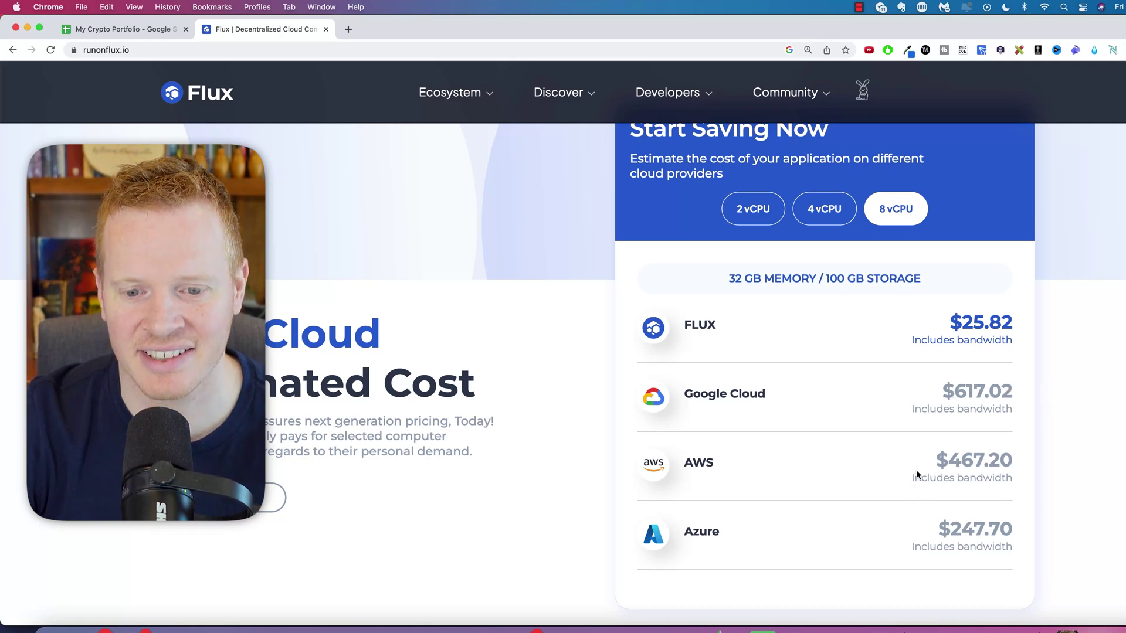
- Highlight AWS's $467.20 and FLUX's $25.82 monthly costs in the Flux estimator
drag(934, 462, 990, 465)
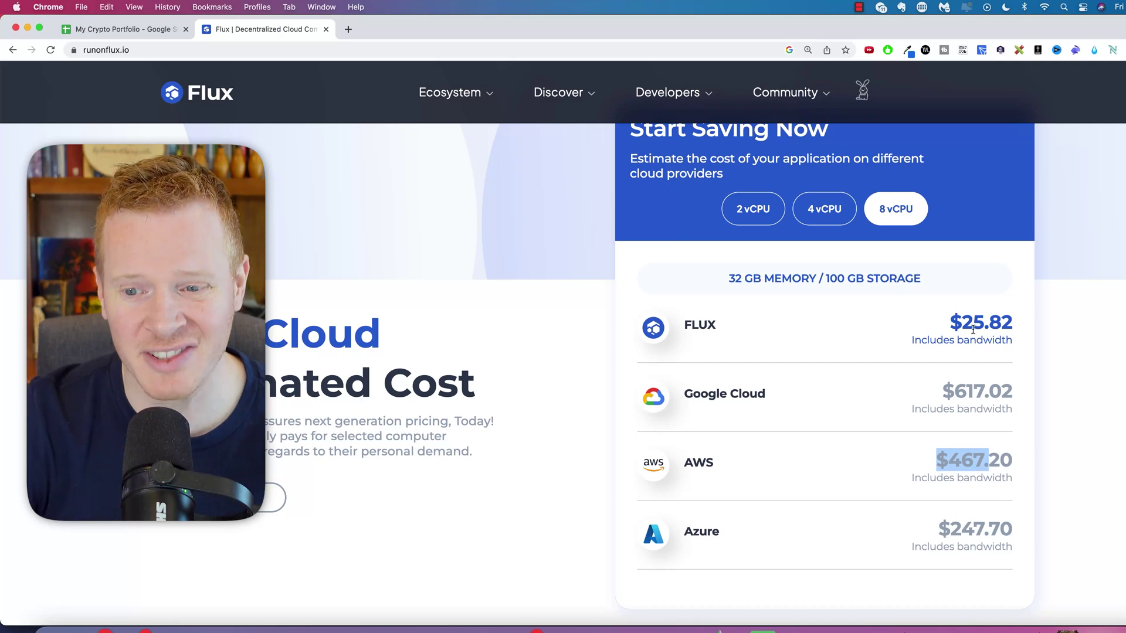
drag(951, 323, 1014, 323)
triple_click(993, 326)
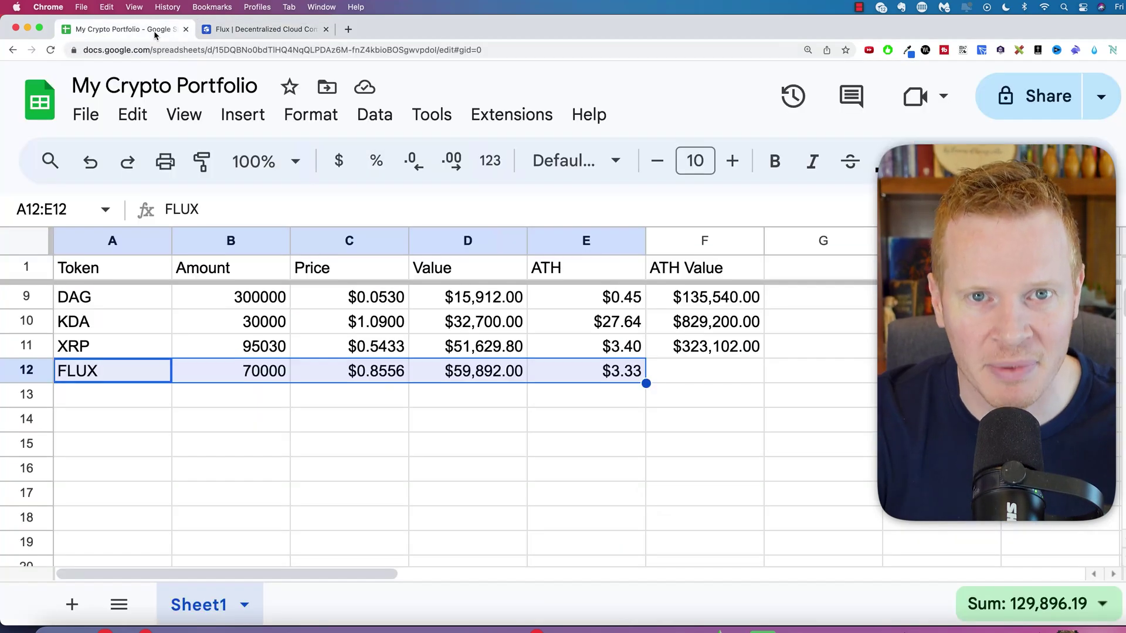
- Check FLUX's 70000 amount and Value, then make its $233,100.00 ATH Value visible with a text colour
click(262, 378)
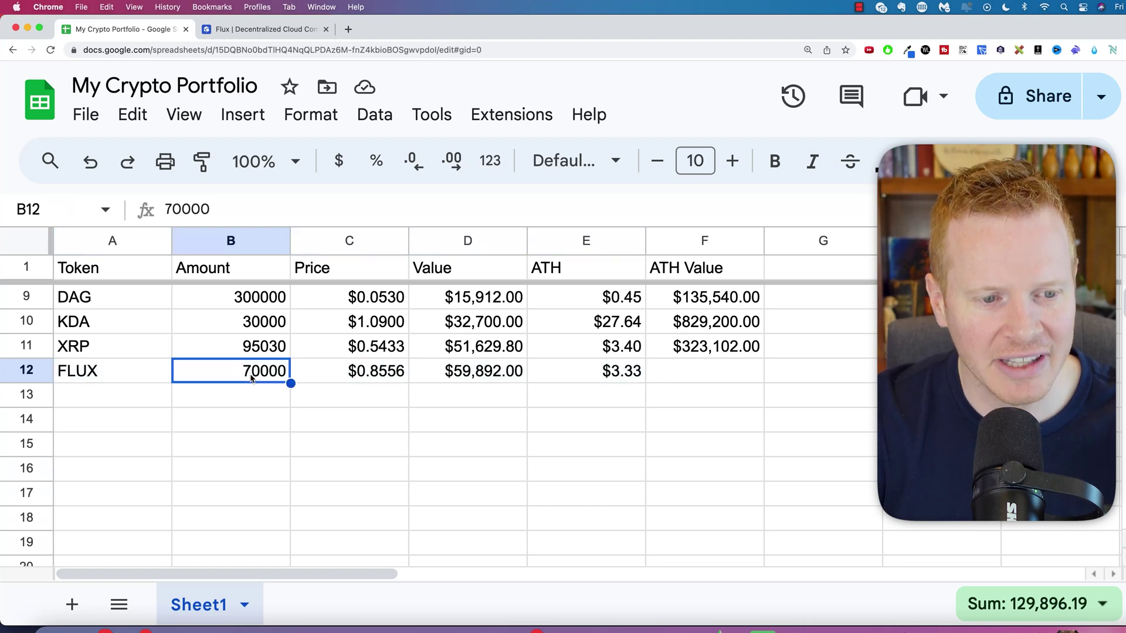
click(361, 405)
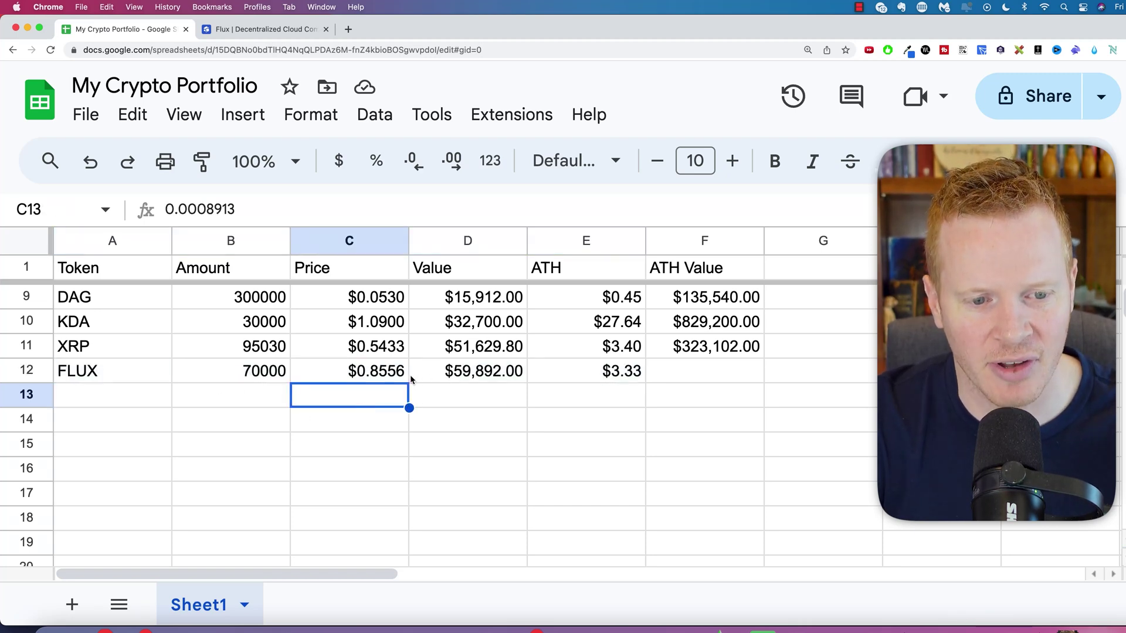
click(479, 377)
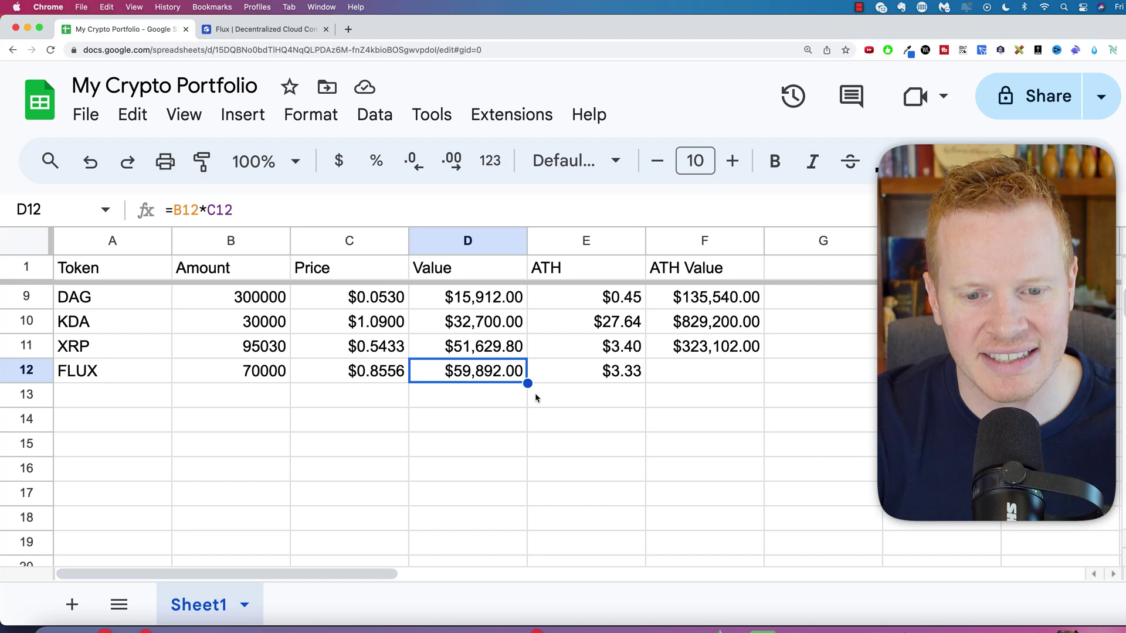
click(673, 368)
click(883, 161)
click(893, 205)
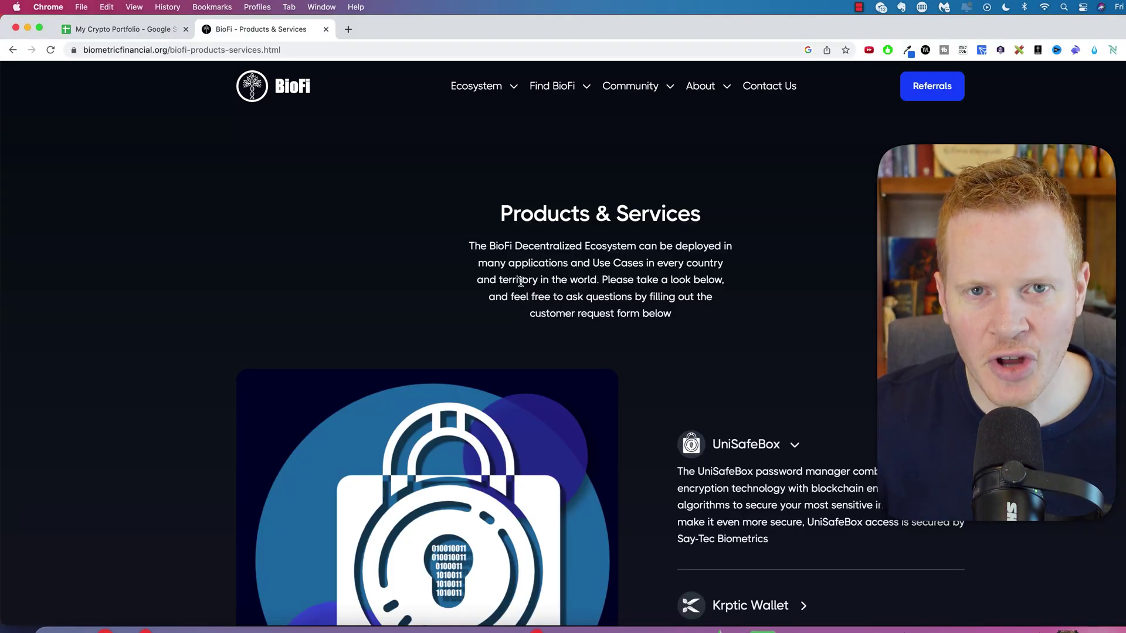
- Scroll through BioFi's products: UniSafeBox, Krptic Wallet and Say-Tec
scroll(521, 281, down, 3)
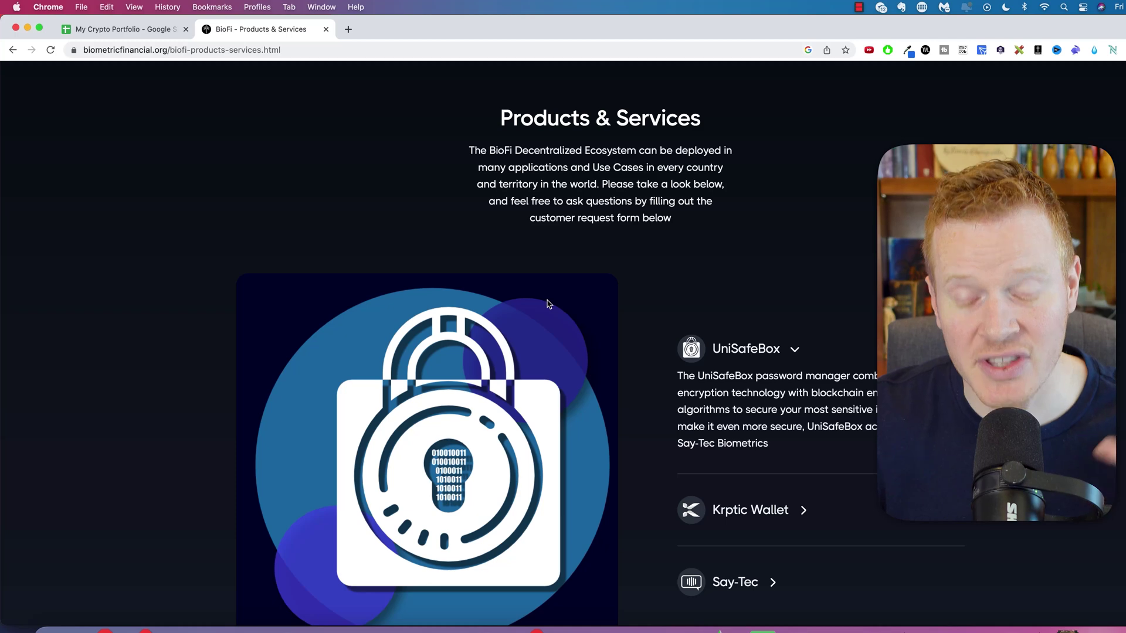
scroll(721, 349, down, 2)
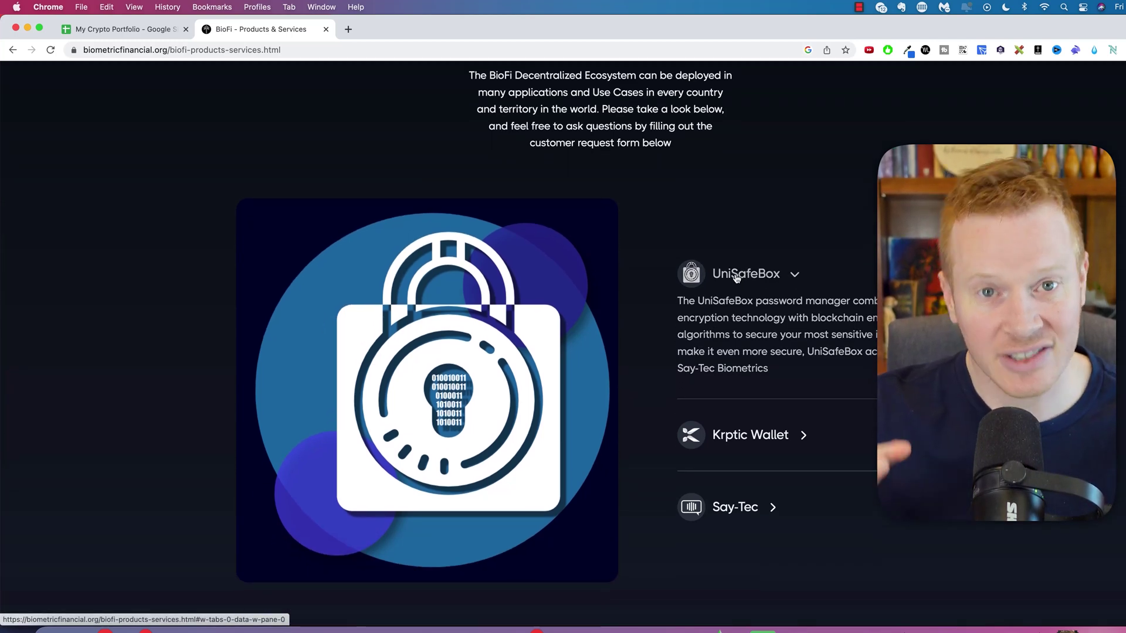
scroll(739, 293, down, 2)
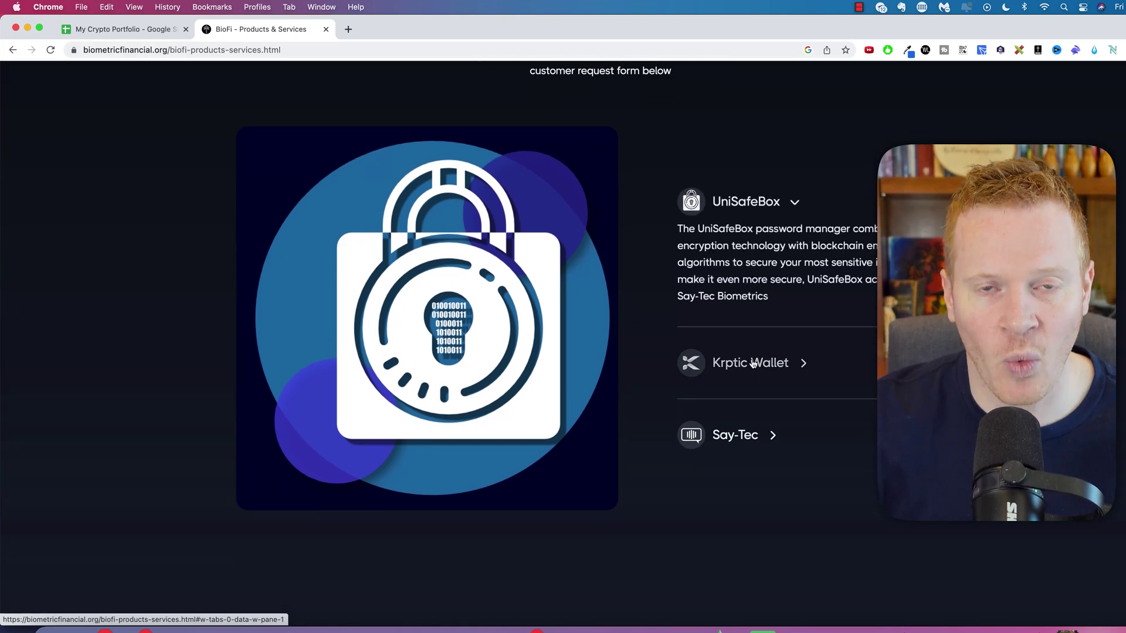
scroll(753, 363, down, 2)
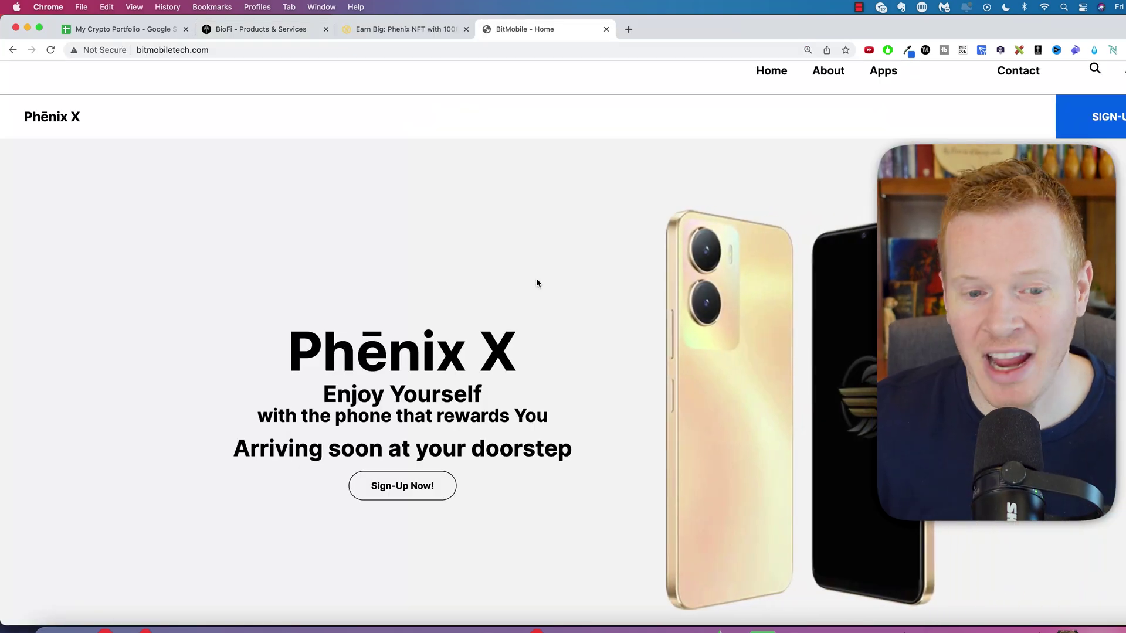
- Scroll down to the Phēnix X device specs, view the Phenix NFT mint page, then return to the portfolio
scroll(536, 280, down, 2)
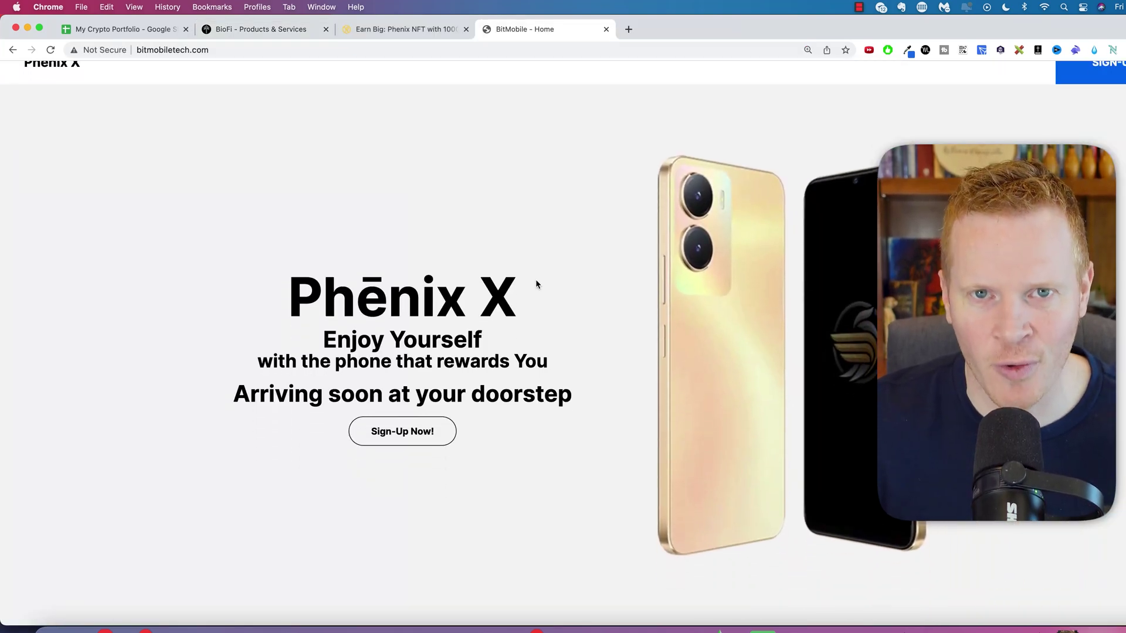
scroll(536, 282, down, 6)
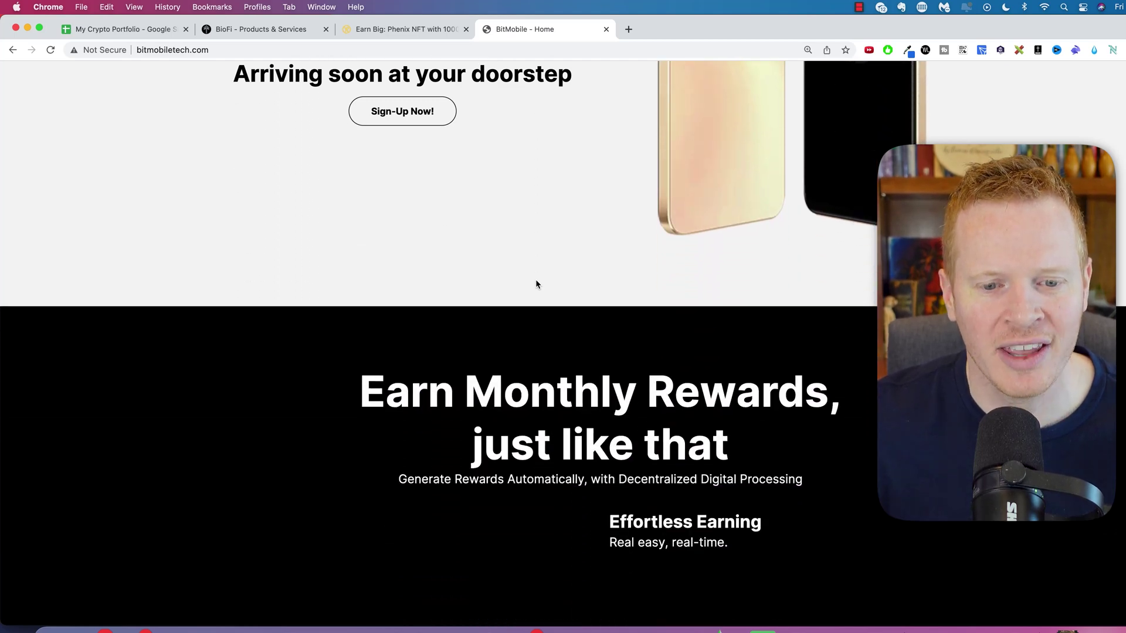
scroll(536, 285, down, 5)
scroll(536, 284, down, 10)
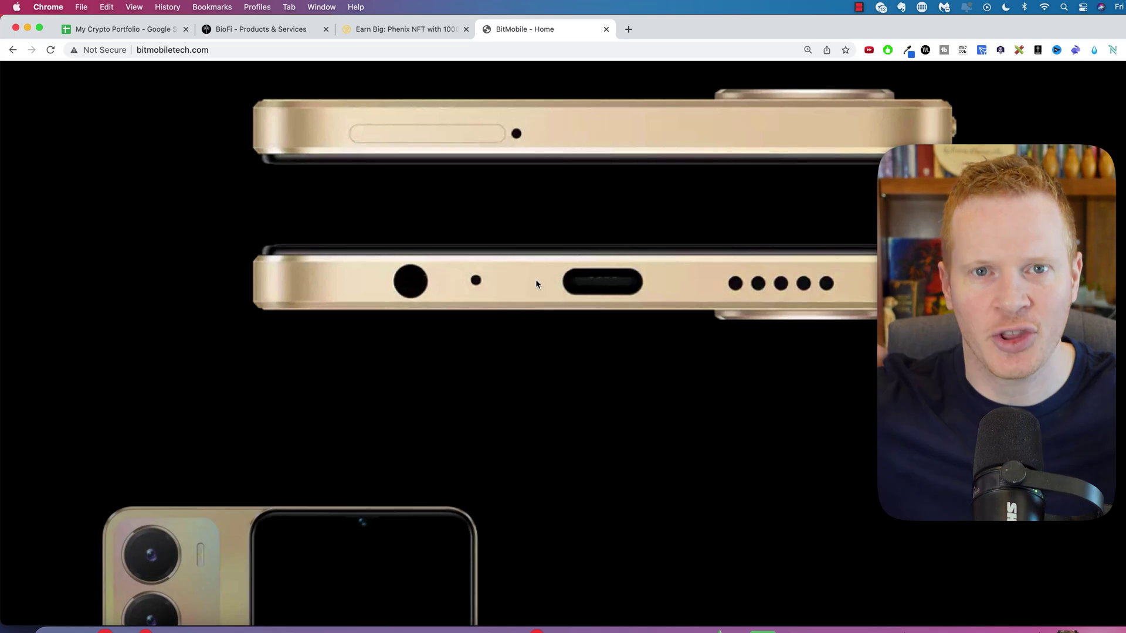
scroll(536, 284, down, 5)
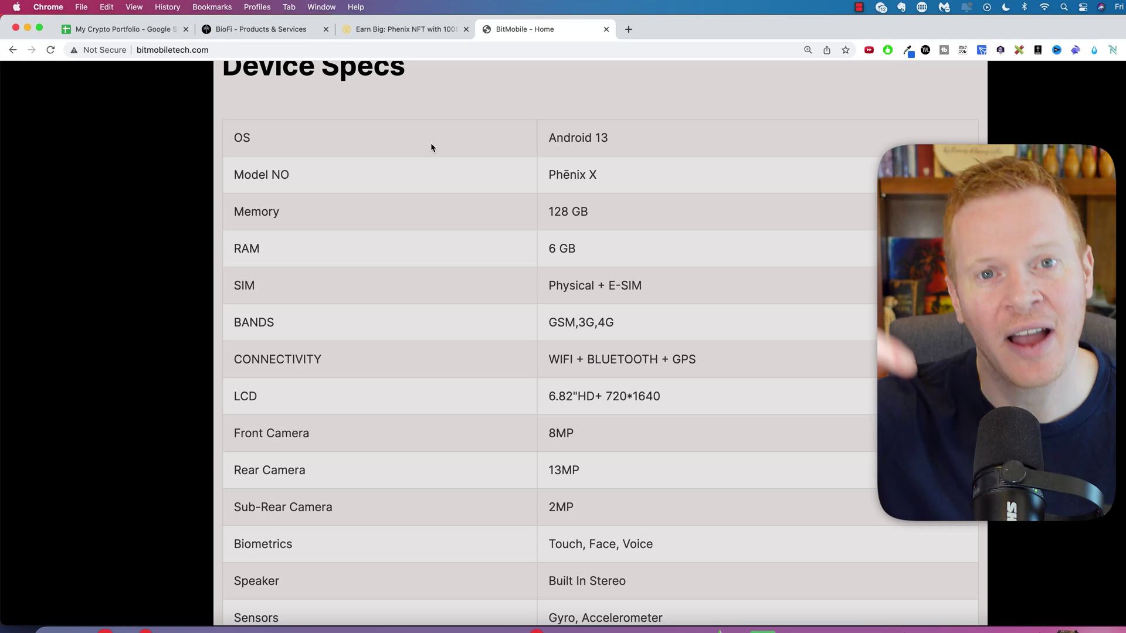
click(411, 29)
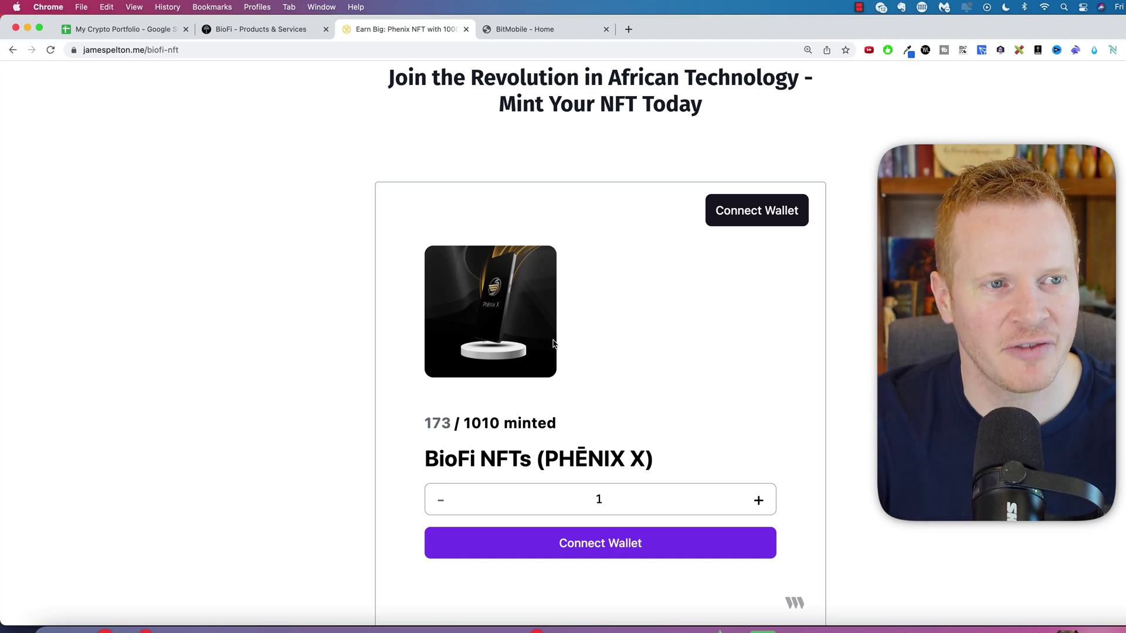
click(94, 32)
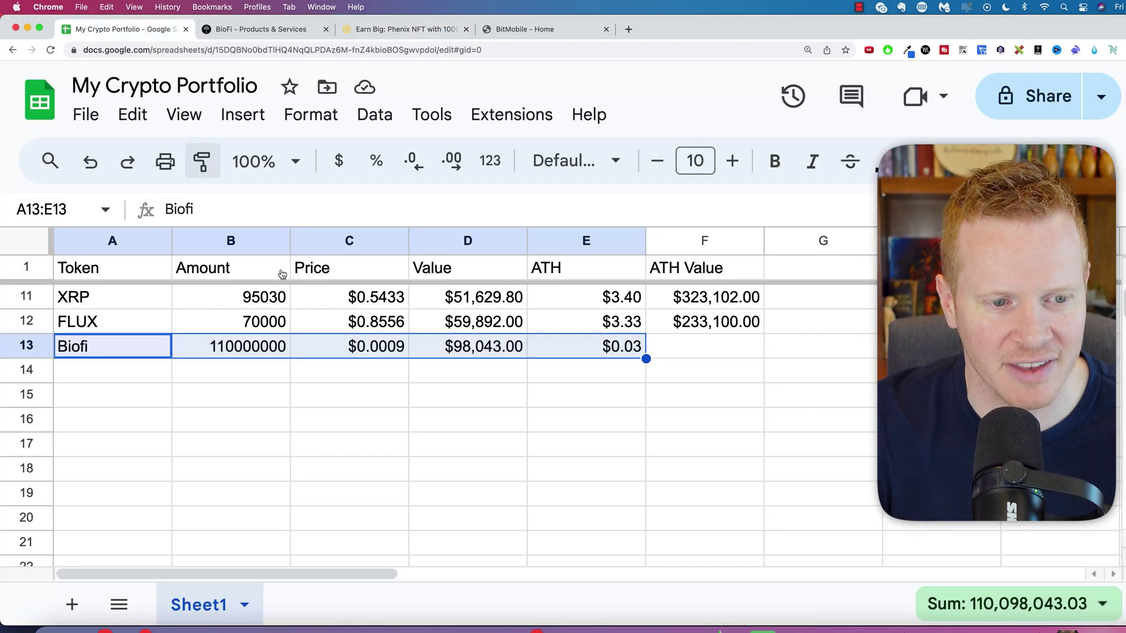
- Make Biofi's $3,363,800.00 ATH Value in F13 visible with a dark text colour, then select the BTC row A14:E14
click(240, 354)
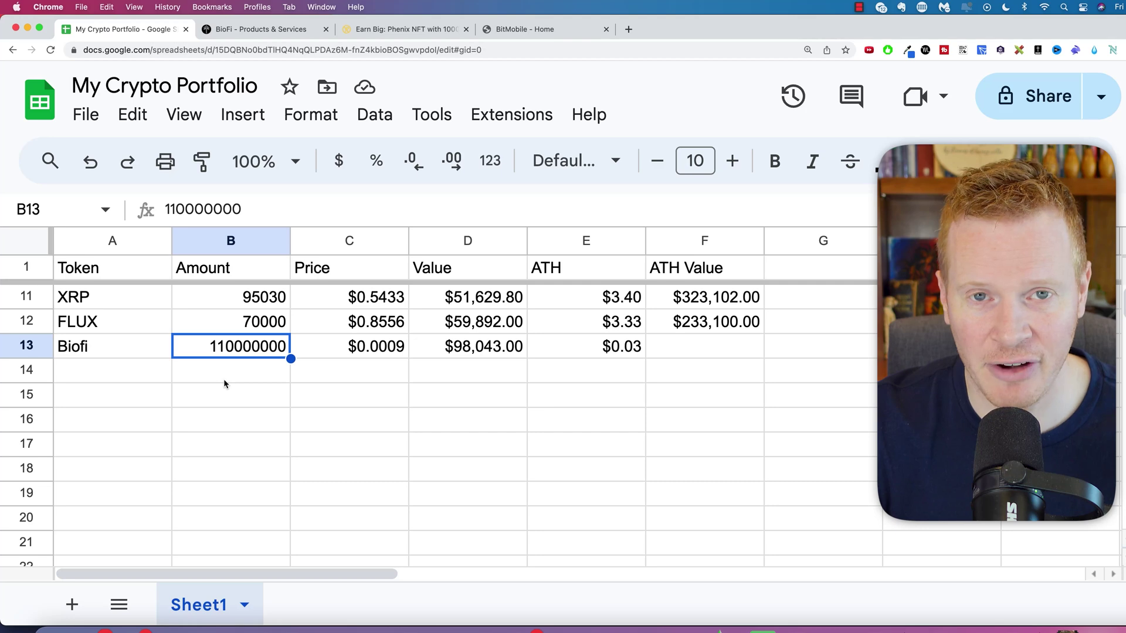
click(361, 380)
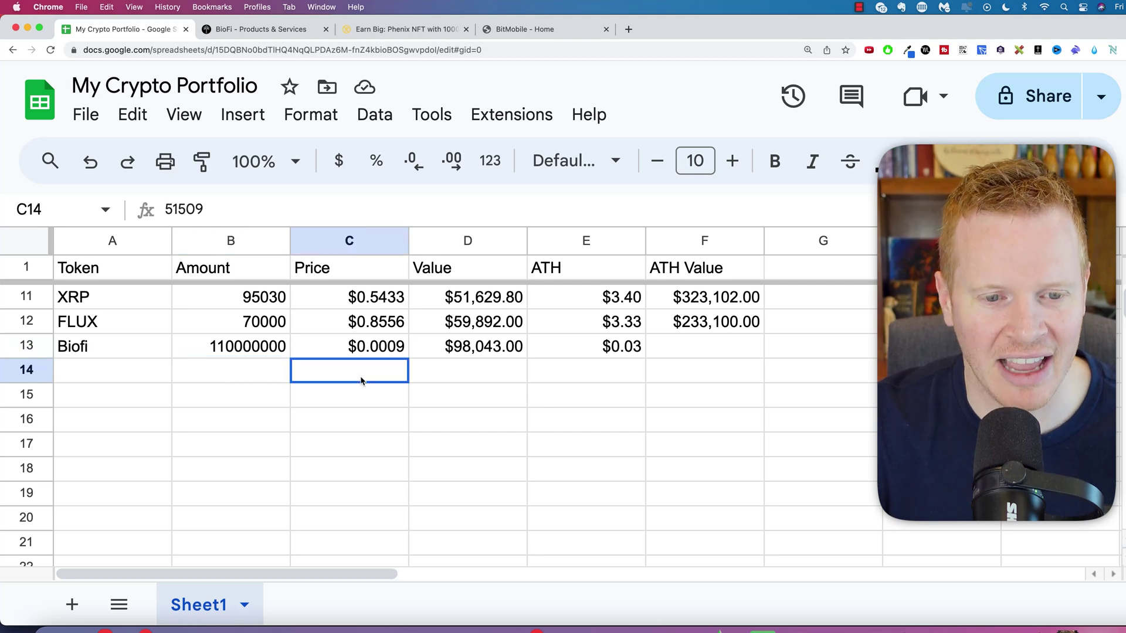
click(385, 349)
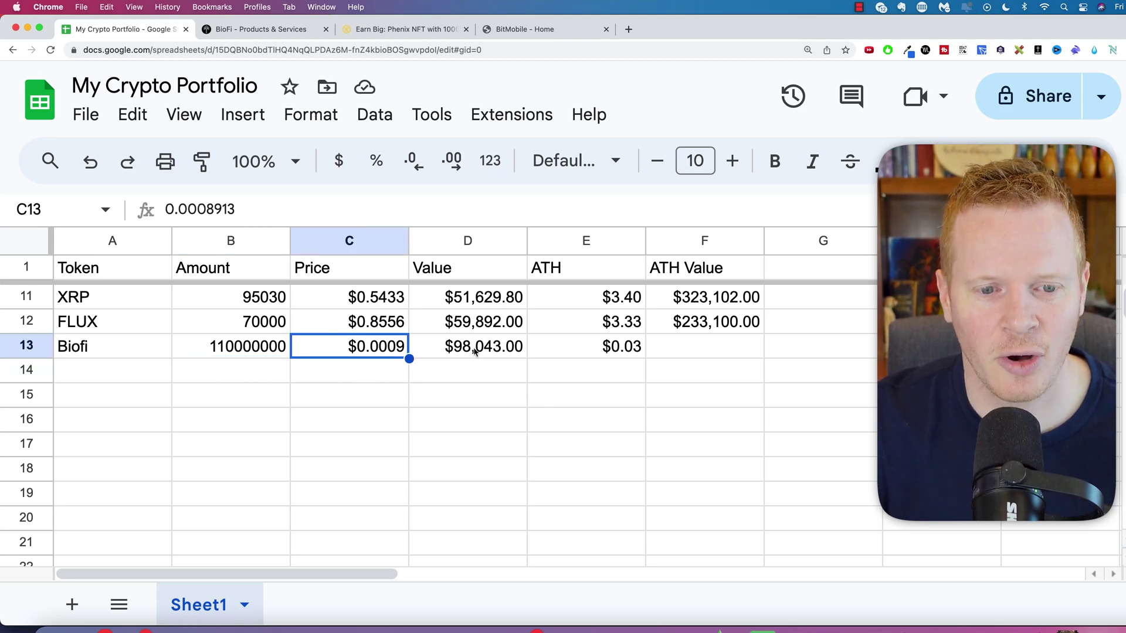
click(689, 352)
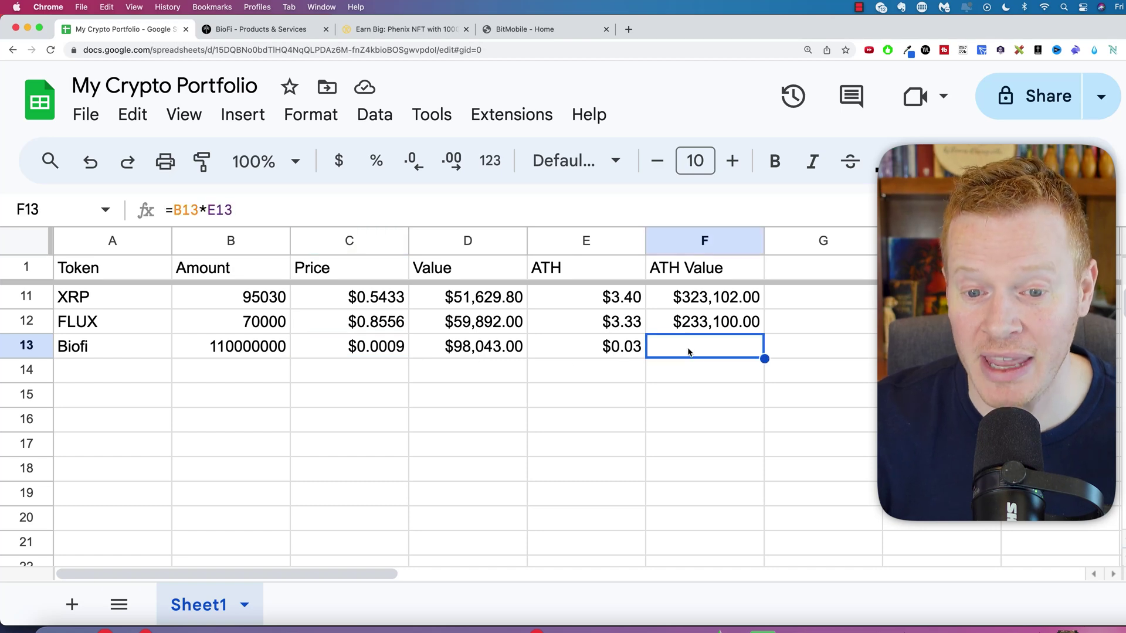
click(887, 161)
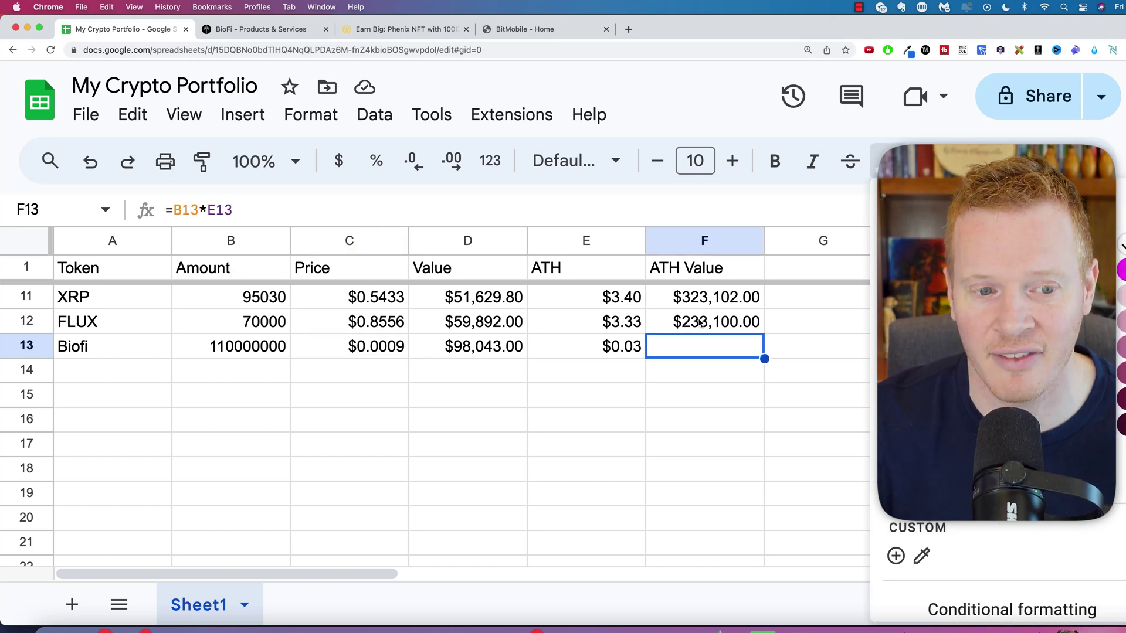
click(895, 191)
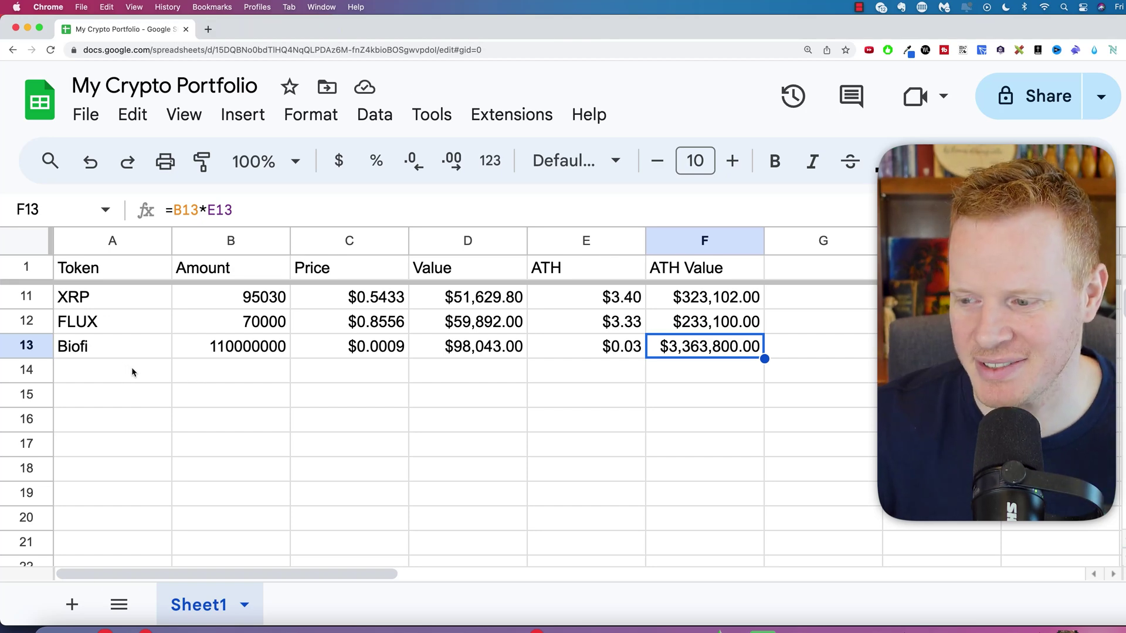
click(117, 373)
shift+click(596, 371)
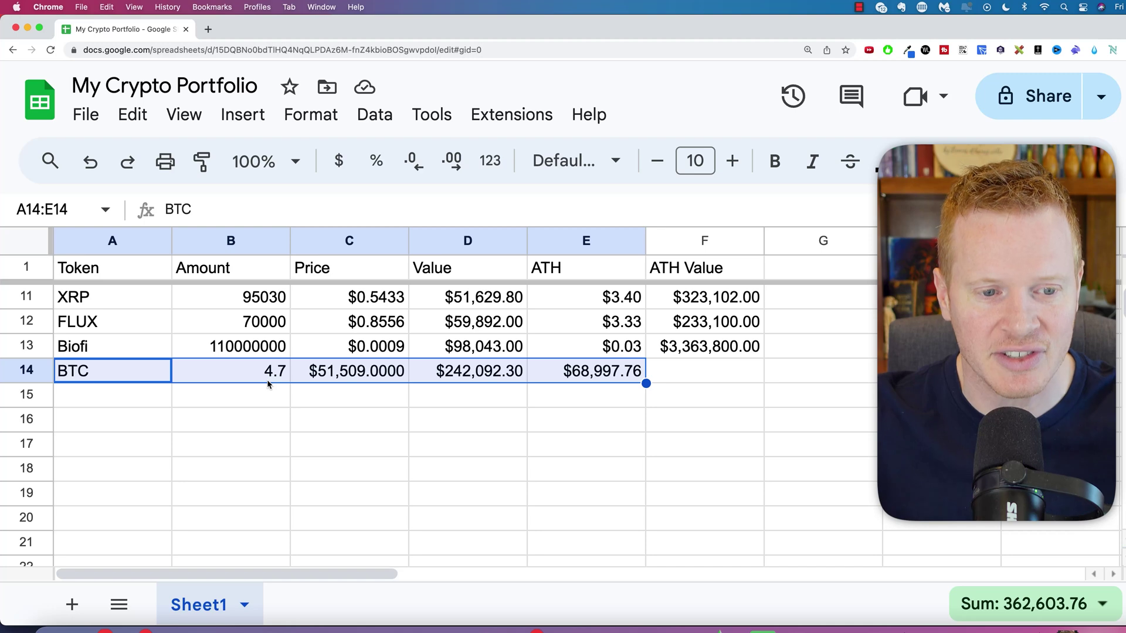
- Check BTC's ATH Value in F14, then try a $100,000 ATH in E14
click(364, 397)
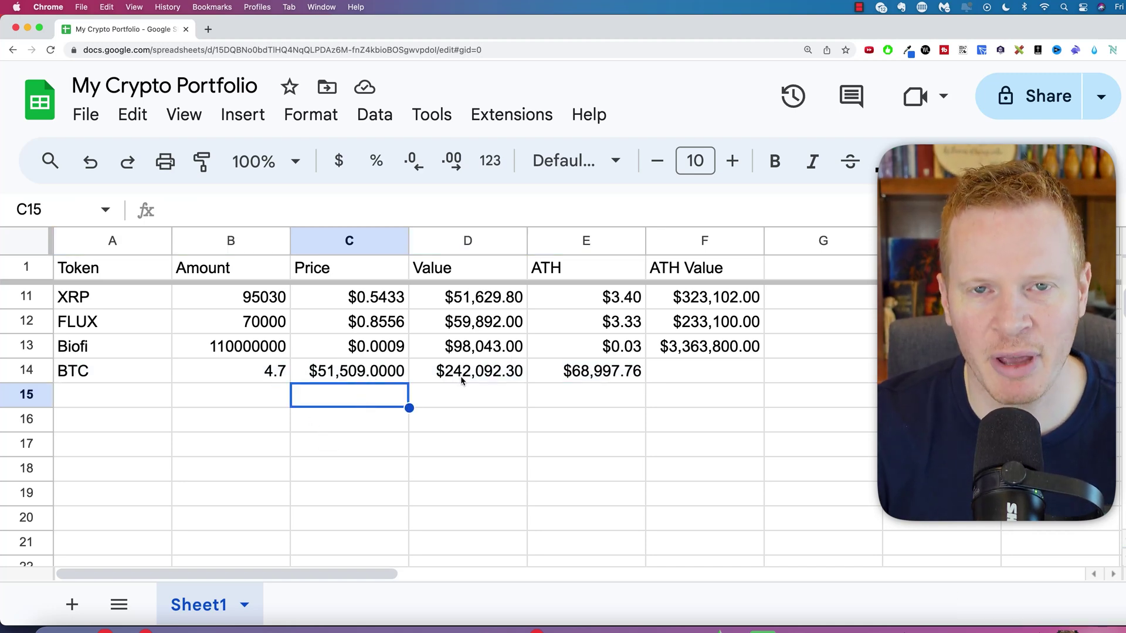
click(689, 370)
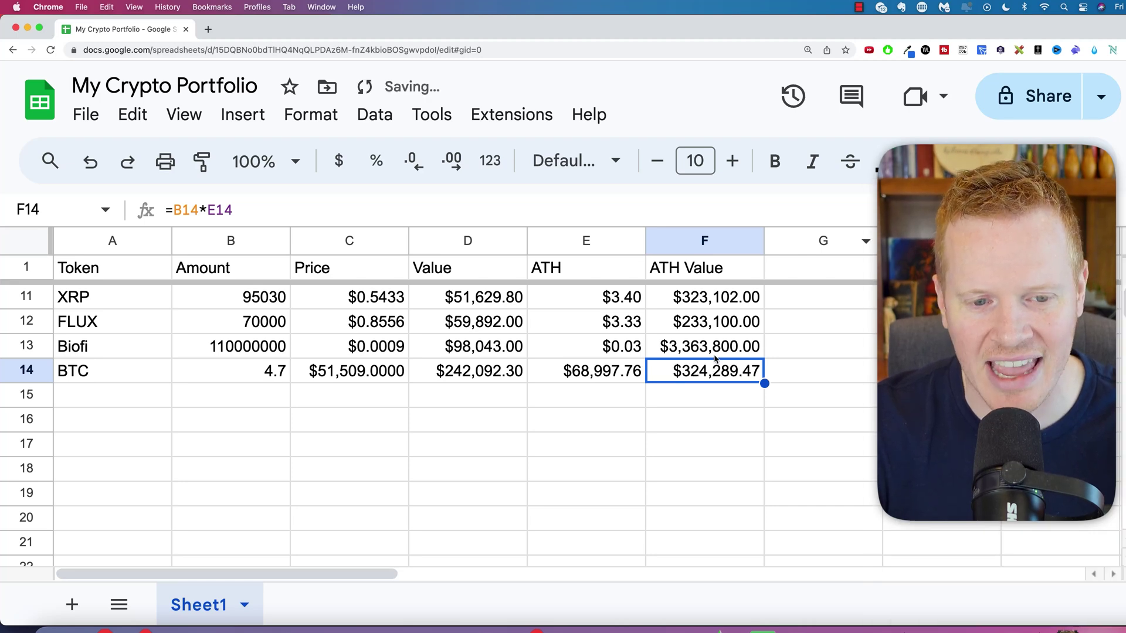
click(615, 380)
double_click(192, 206)
text(100000)
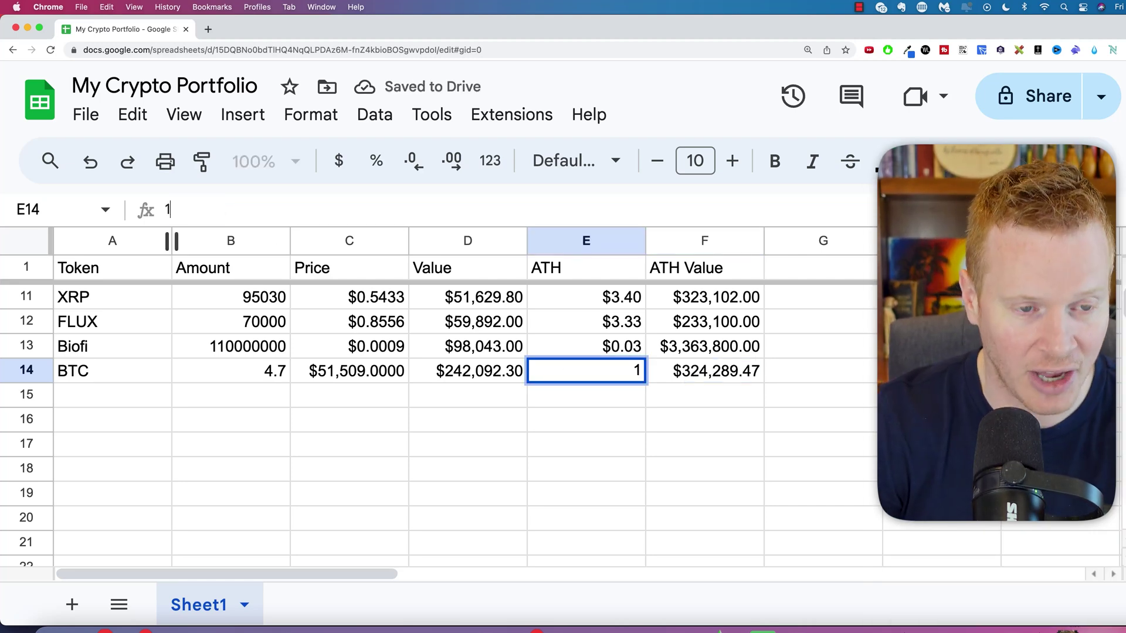
key(Return)
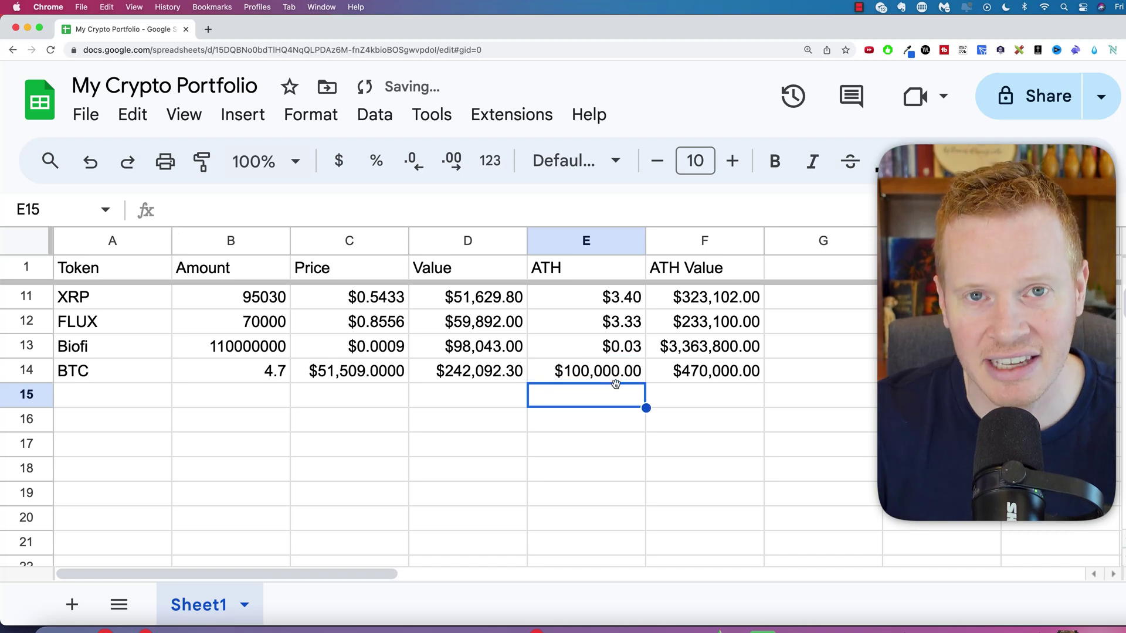
- Try a $1,000,000 BTC ATH, then undo back to $68,997.76
click(584, 379)
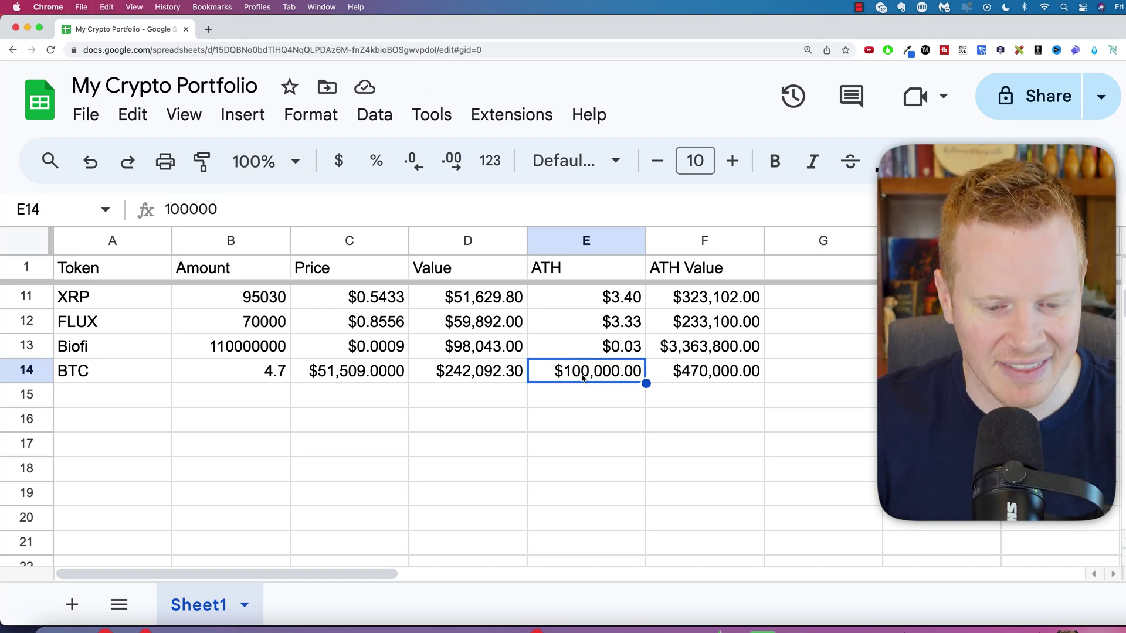
text(1000000)
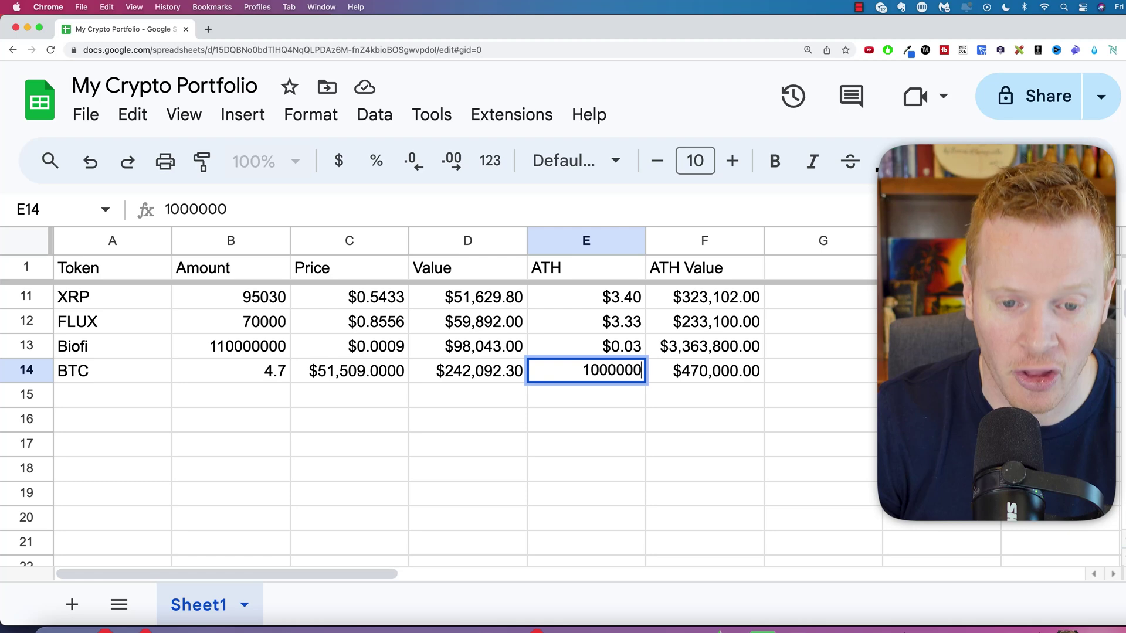
key(Return)
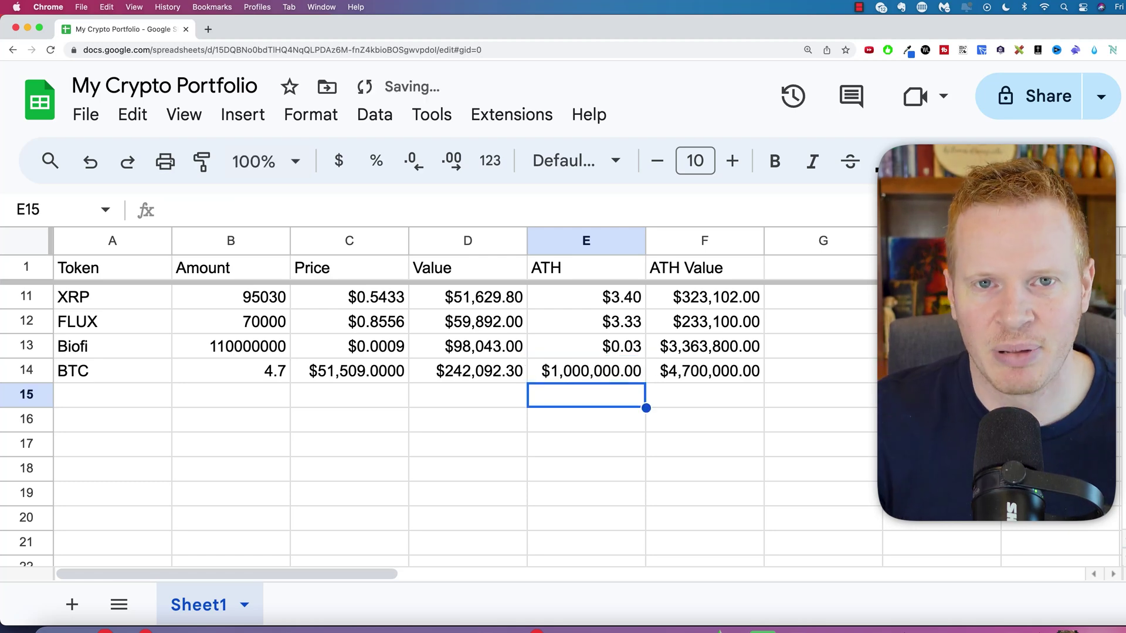
key(super+z)
key(super+z)
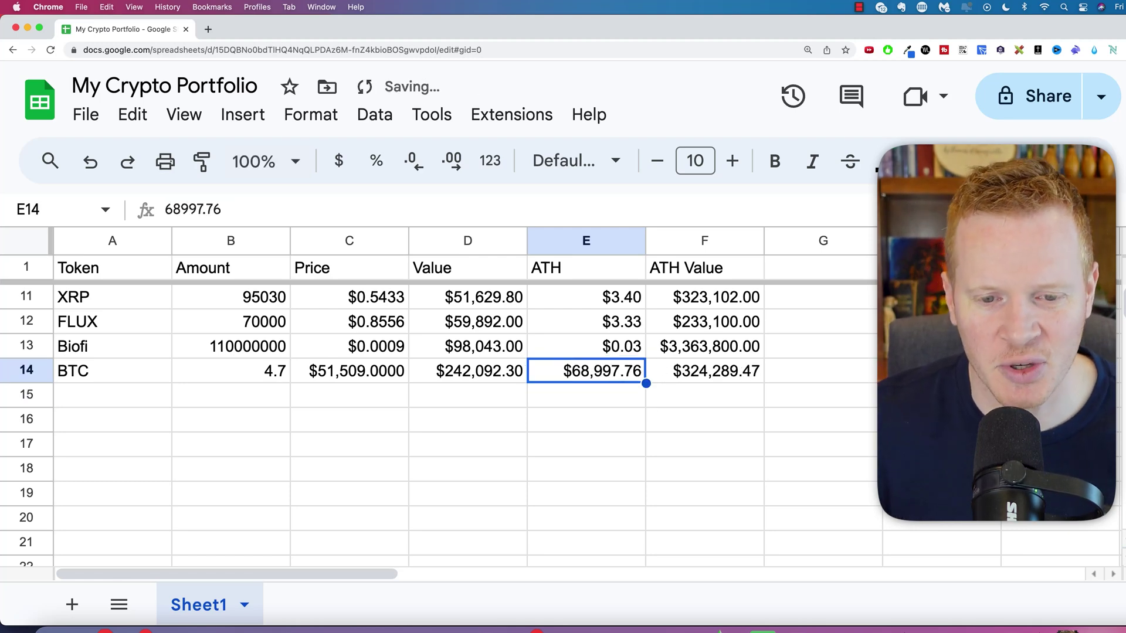
click(463, 399)
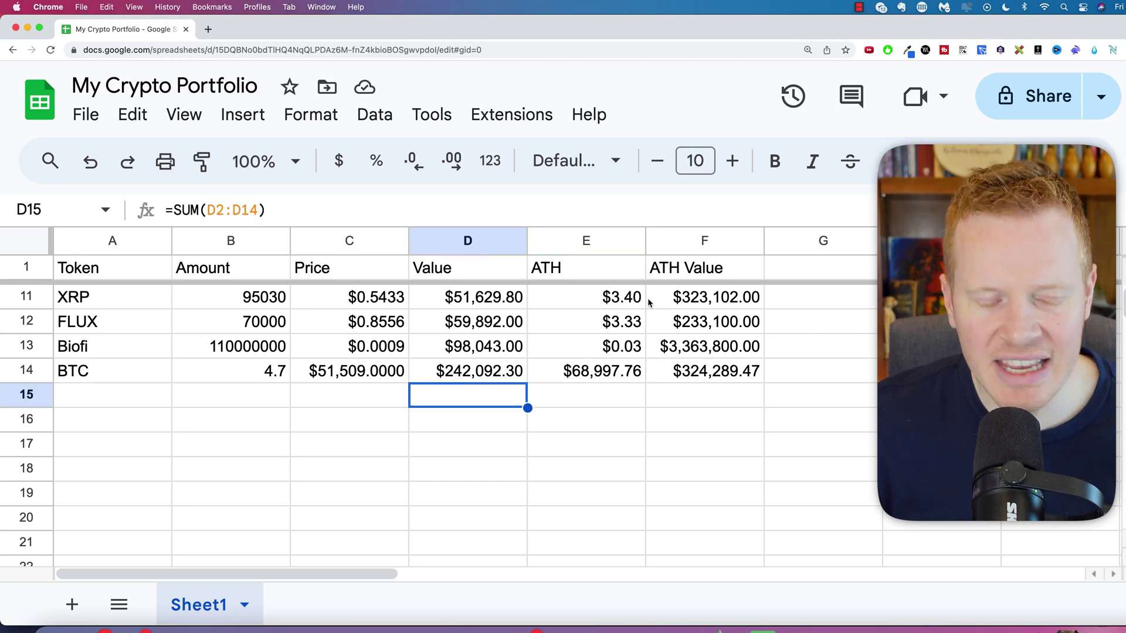
- Give the D15 Value total and F15 ATH Value total a dark text colour so both show
click(887, 160)
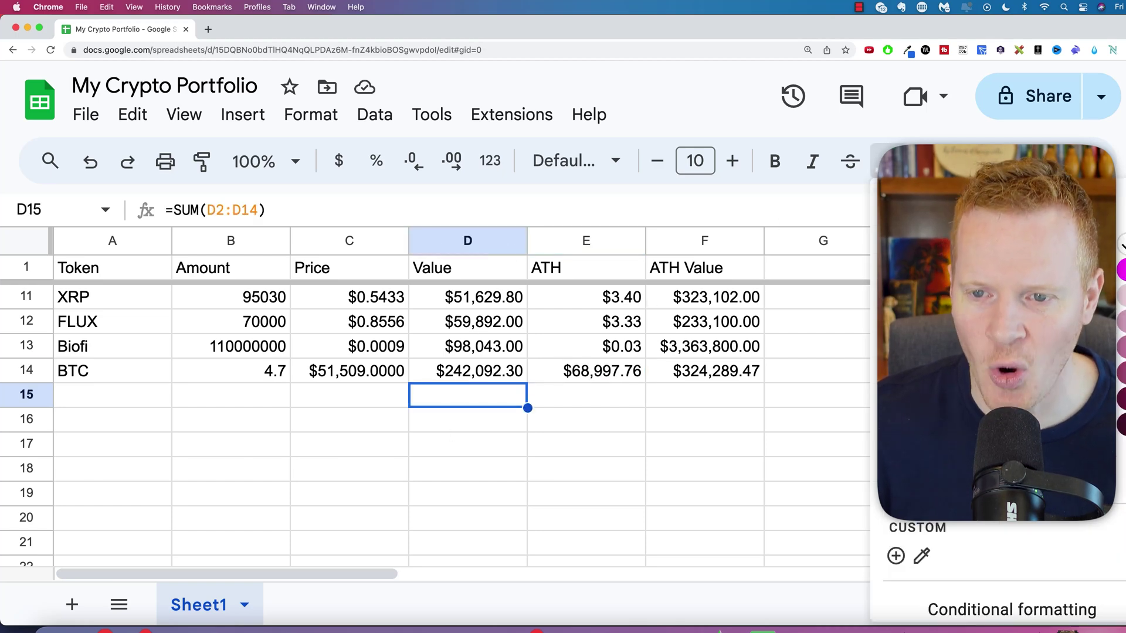
click(894, 194)
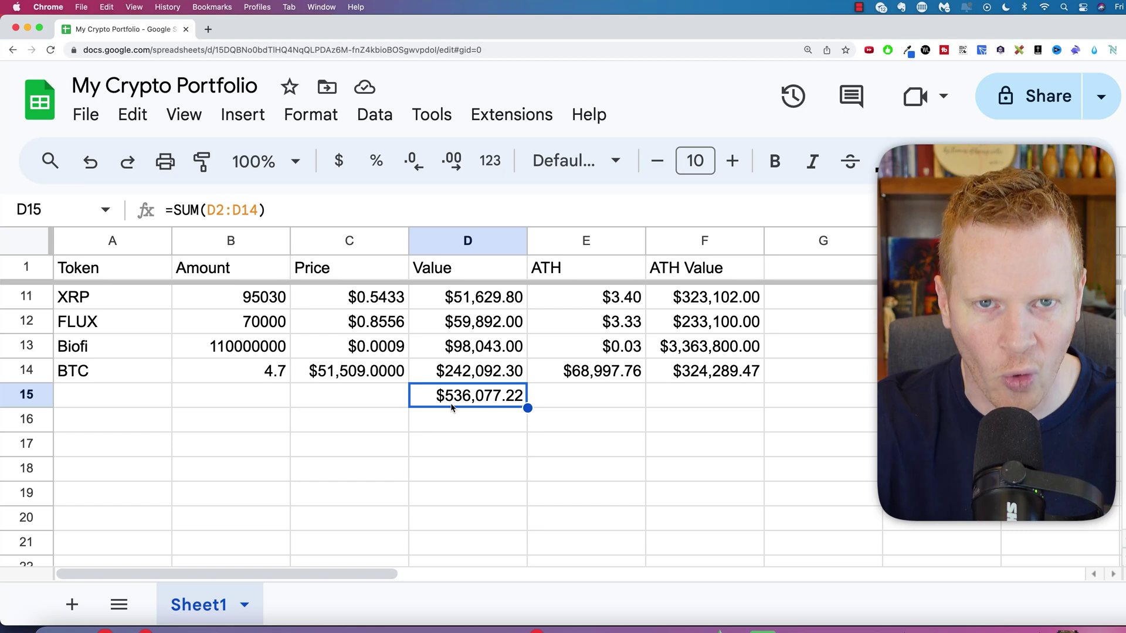
click(688, 396)
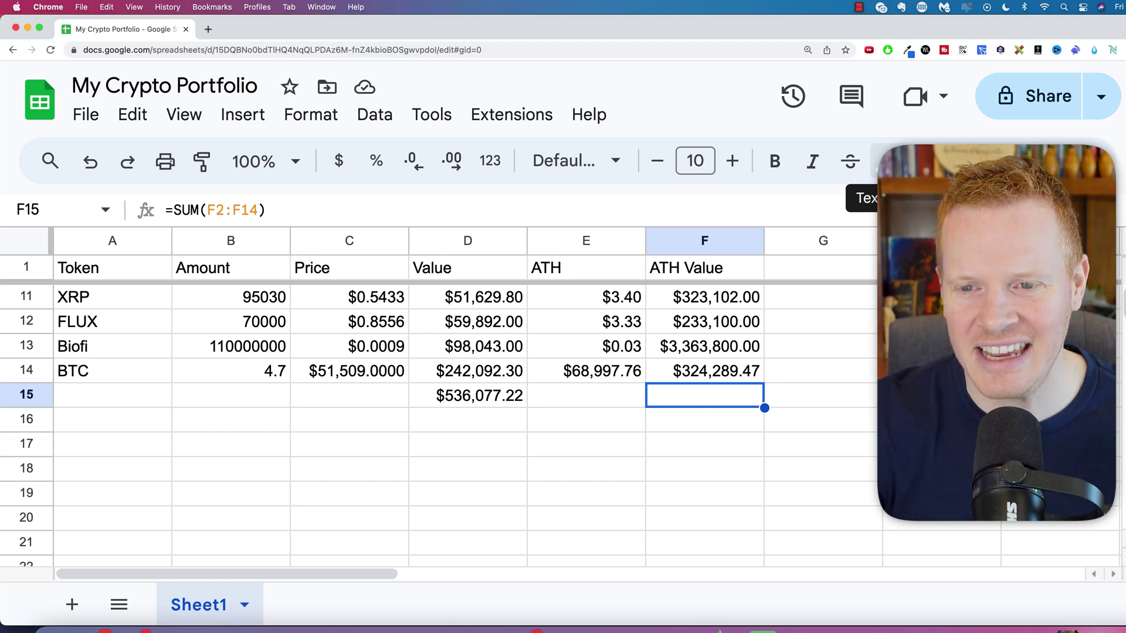
click(888, 161)
click(899, 245)
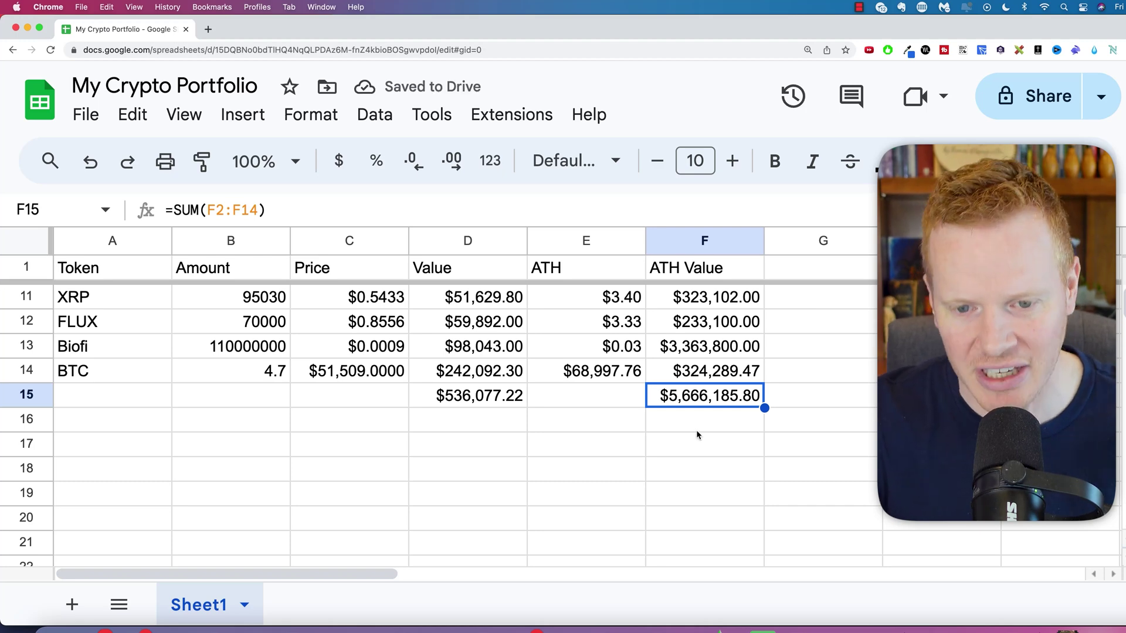
scroll(695, 430, up, 2)
click(702, 396)
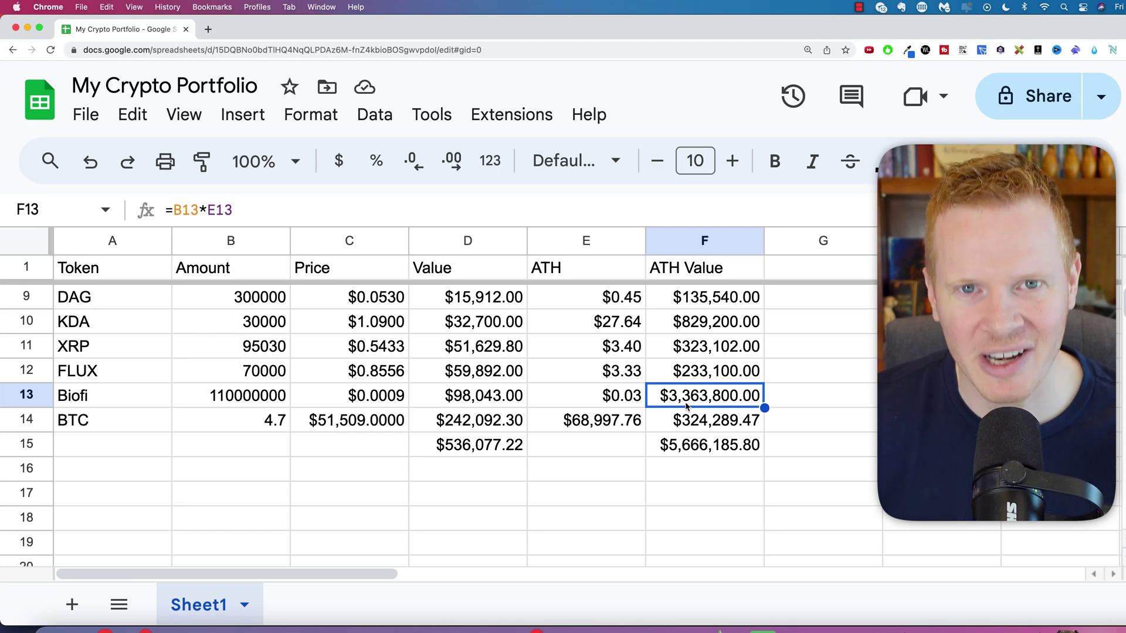
- Set Biofi's ATH in E13 to $1.00, raising its ATH Value to $110,000,000.00
click(639, 399)
key(BackSpace)
text(1)
key(Return)
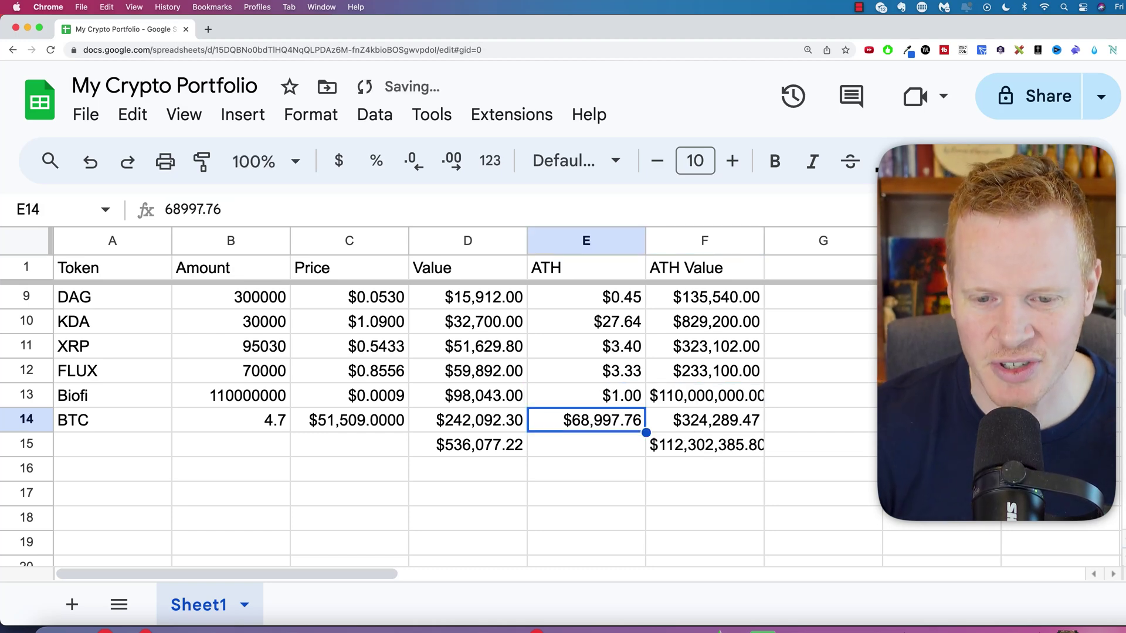